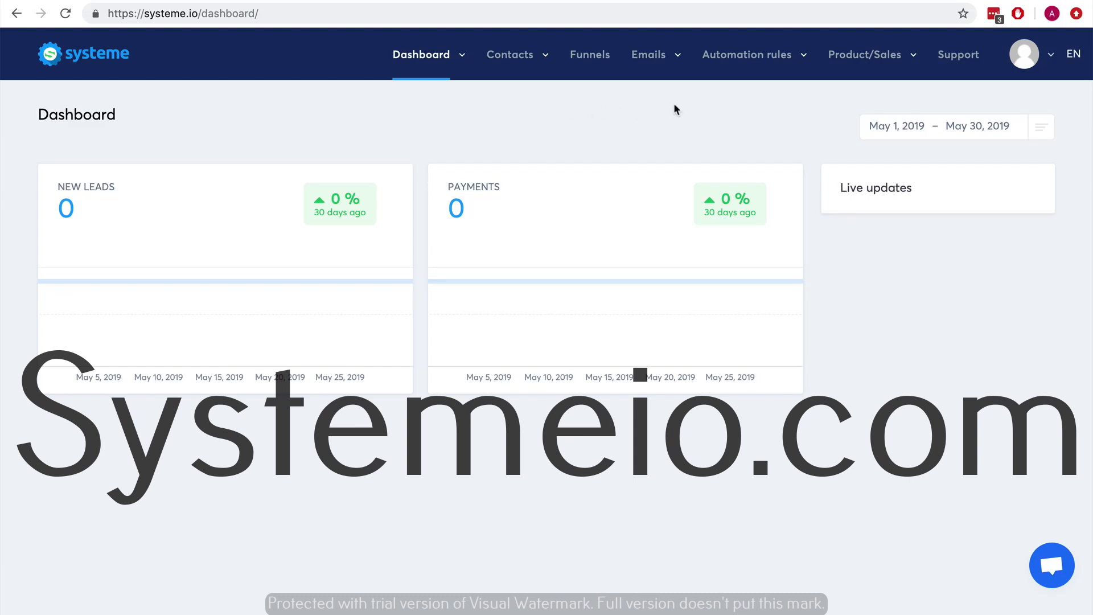
Step: Create a new course named "First course" and save it
mouse_move(872, 59)
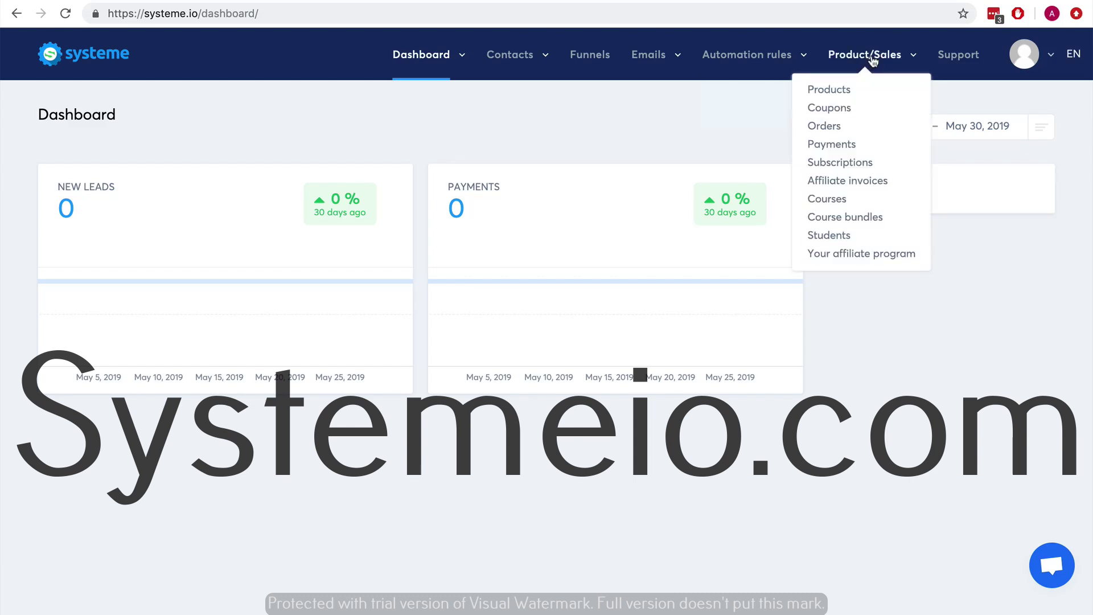
left_click(835, 200)
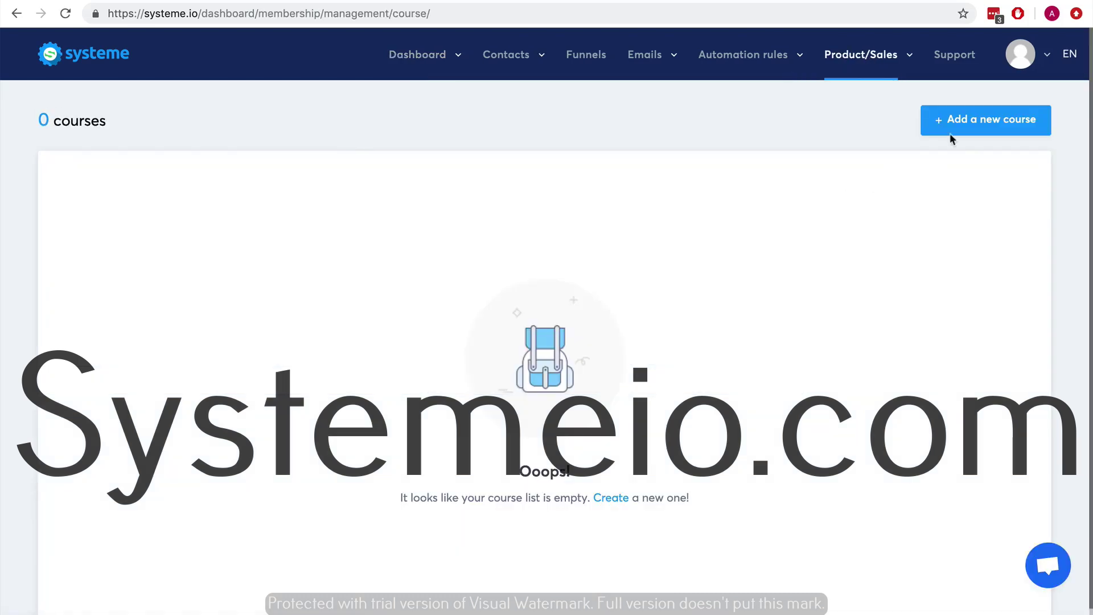
left_click(981, 121)
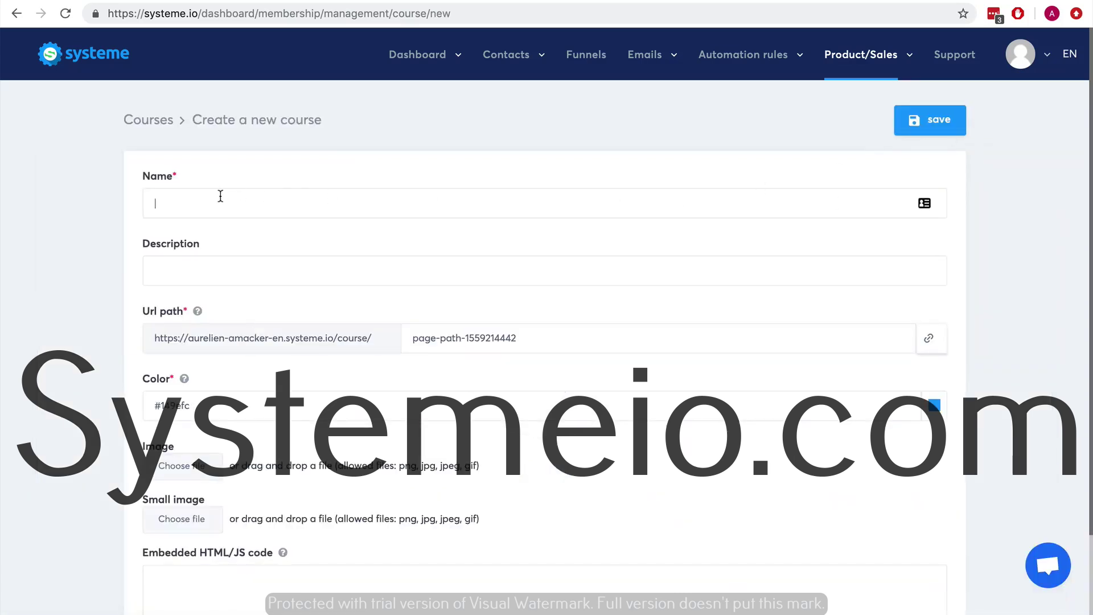
left_click(220, 196)
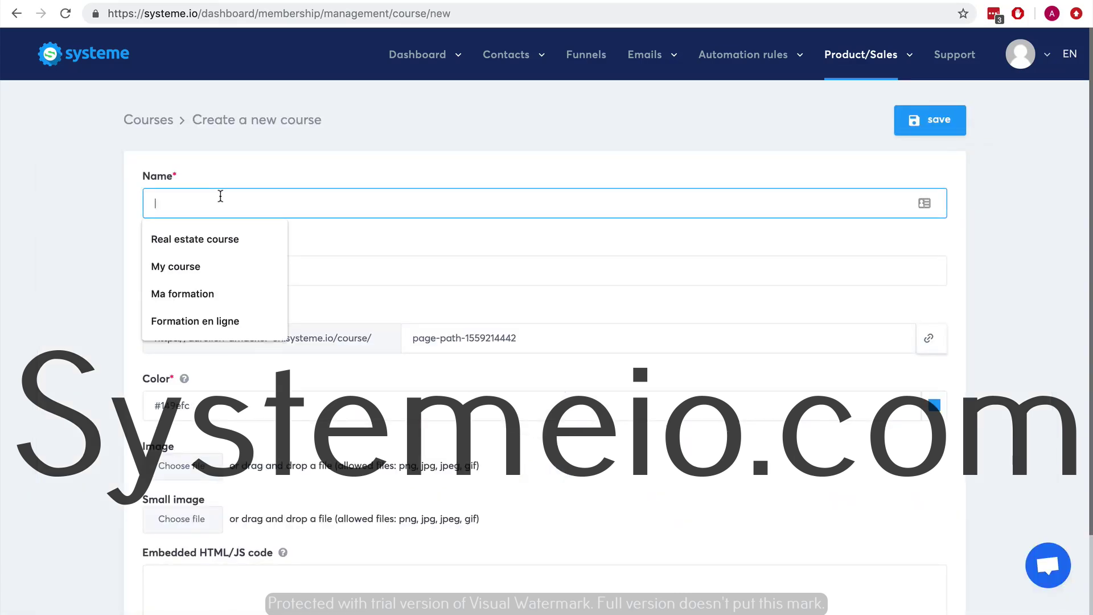
type("Ne")
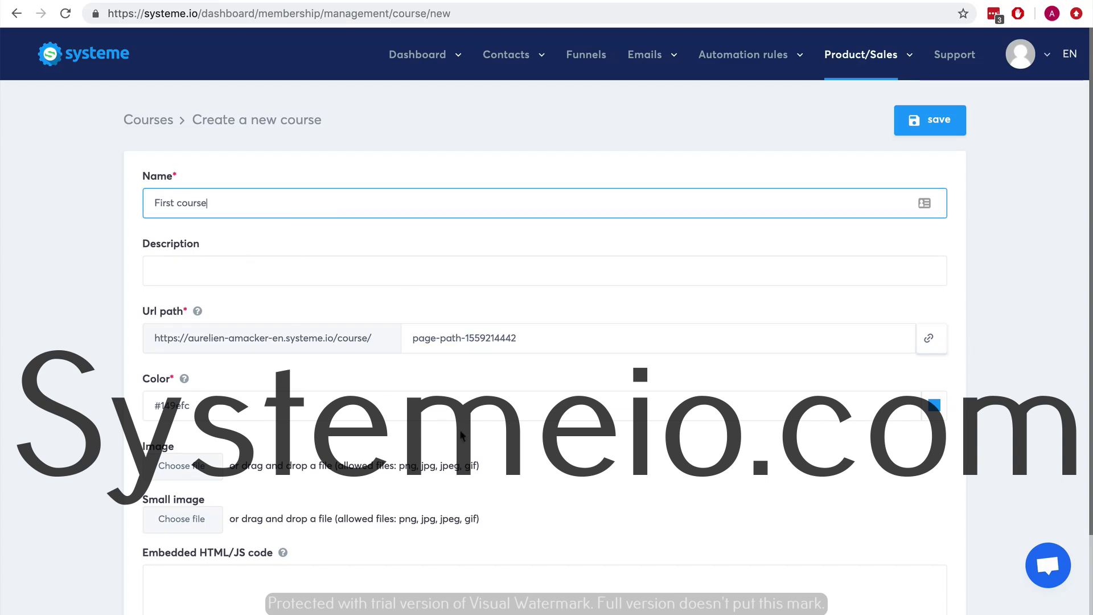
scroll(668, 407, "down", 3)
scroll(669, 409, "up", 3)
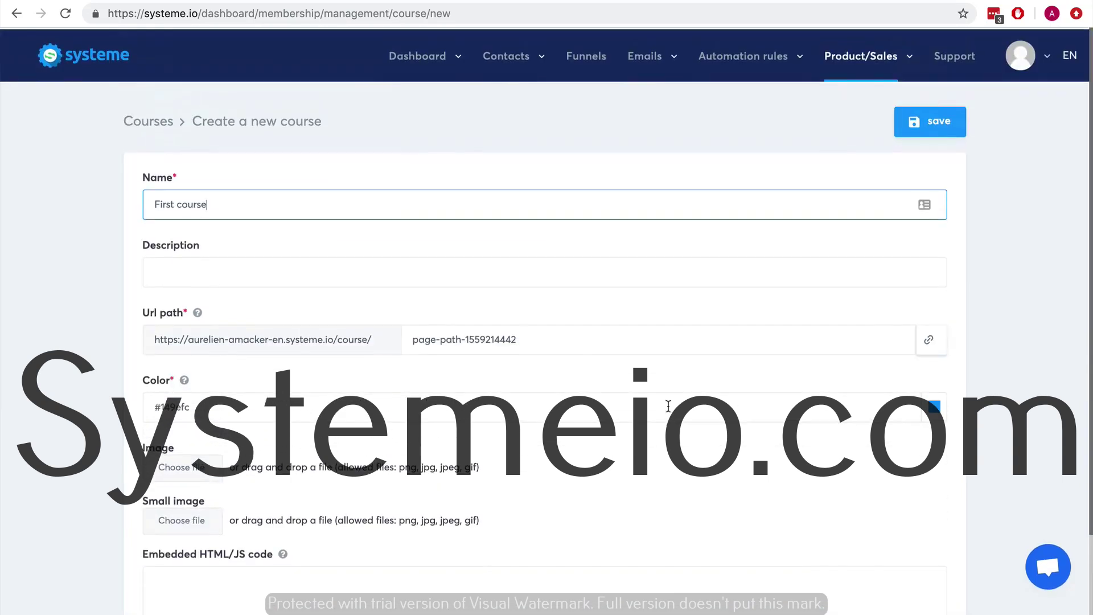
left_click(935, 121)
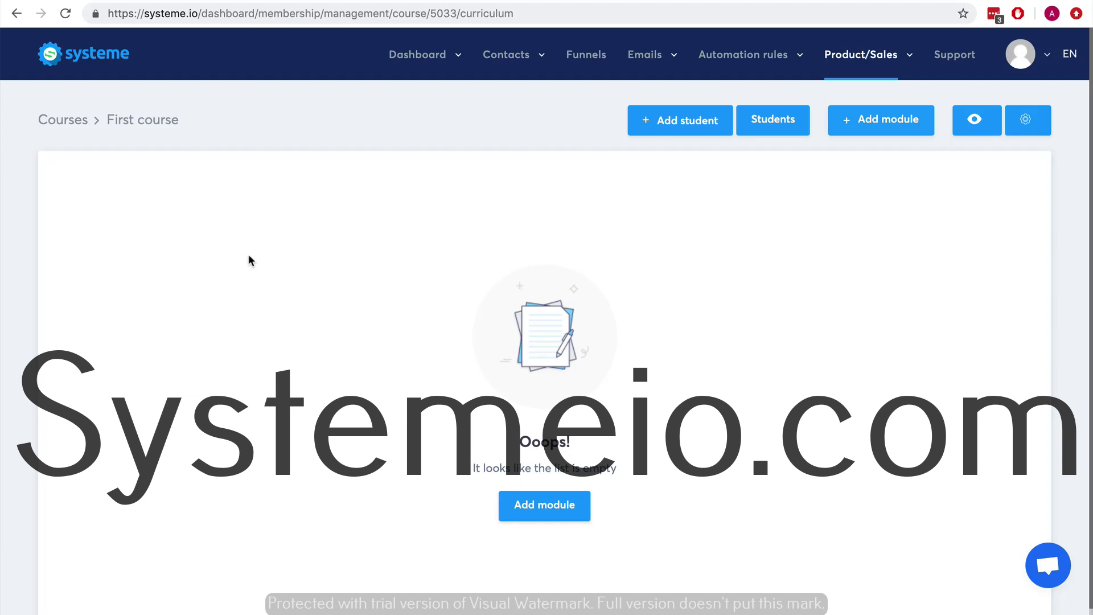
Step: Add a module named "First module" to the course, keeping its title shown to students, and save it
left_click(542, 504)
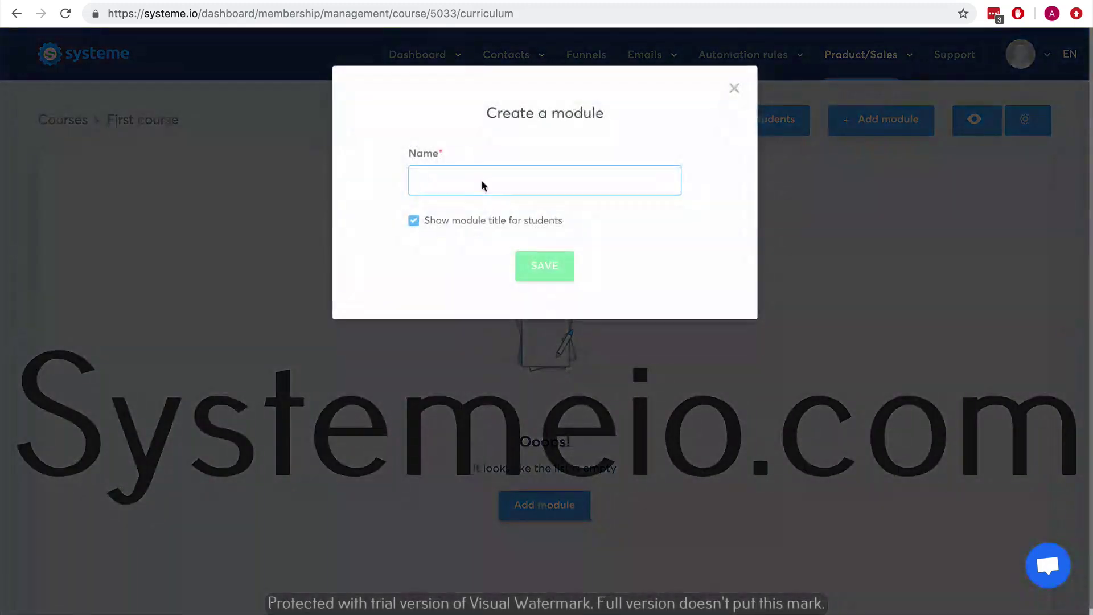
type("First mpodule")
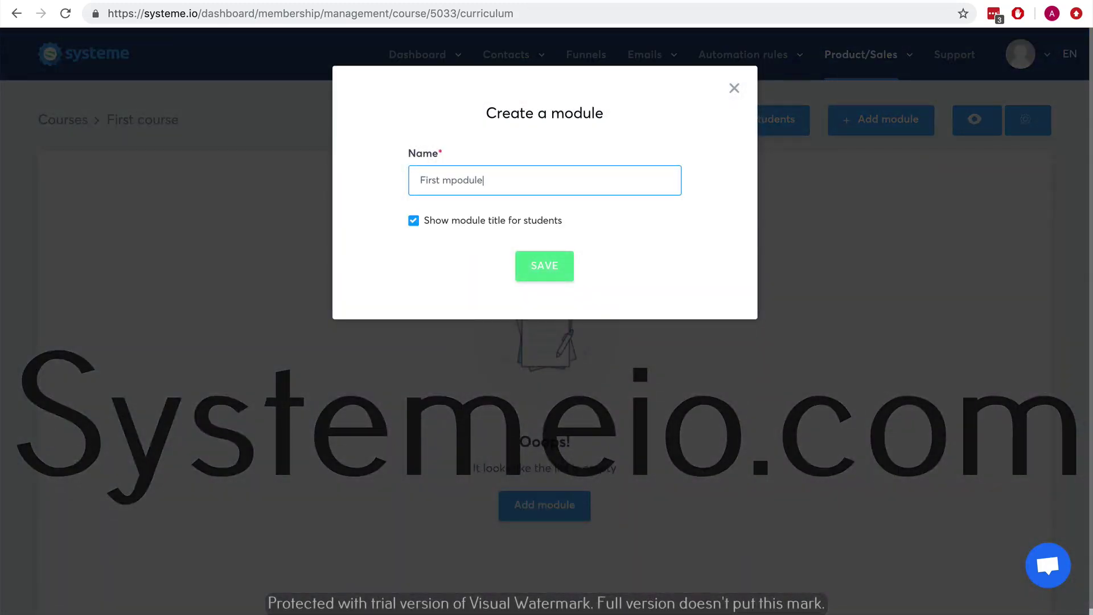
key("BackSpace")
key("BackSpace")
key("BackSpace")
key("BackSpace")
key("BackSpace")
key("BackSpace")
type("od")
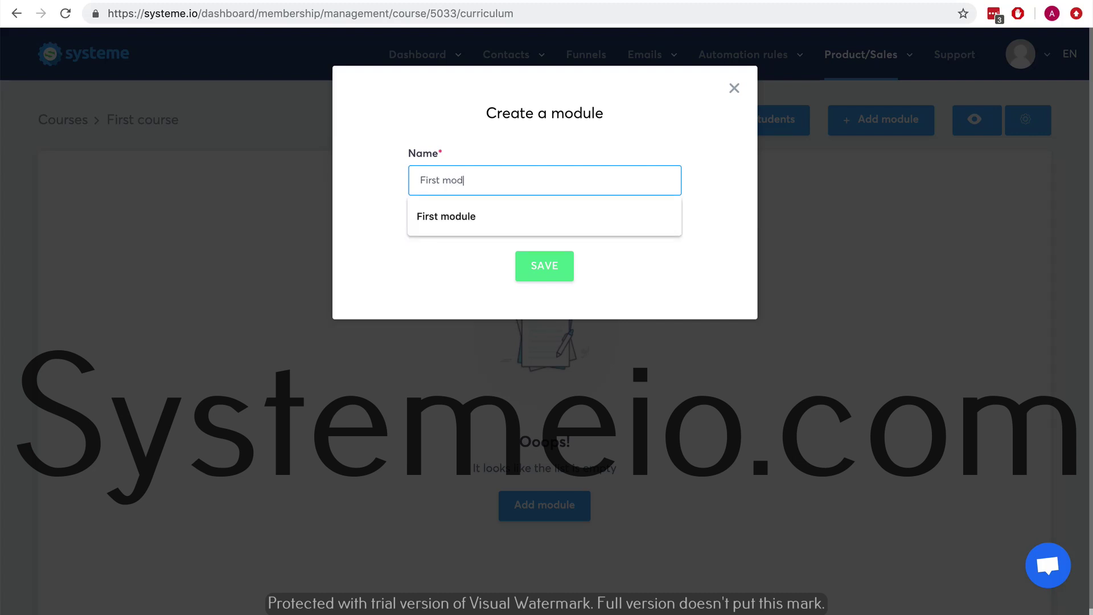
type("ule")
left_click(519, 268)
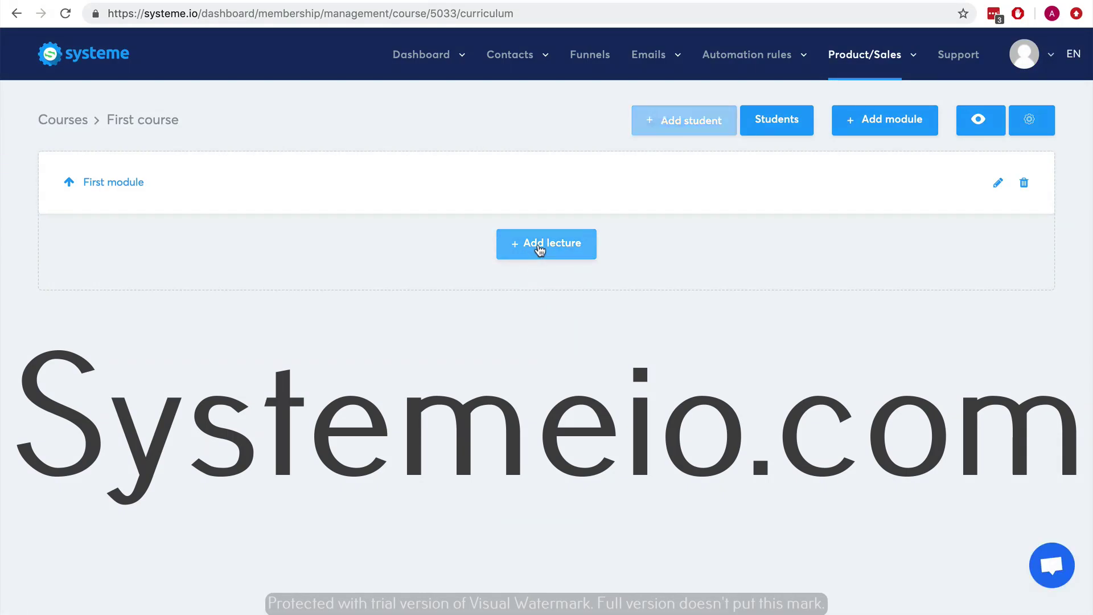
Step: Create a lecture named "First lecture" with the Video page type and move its page headline above the video
left_click(540, 251)
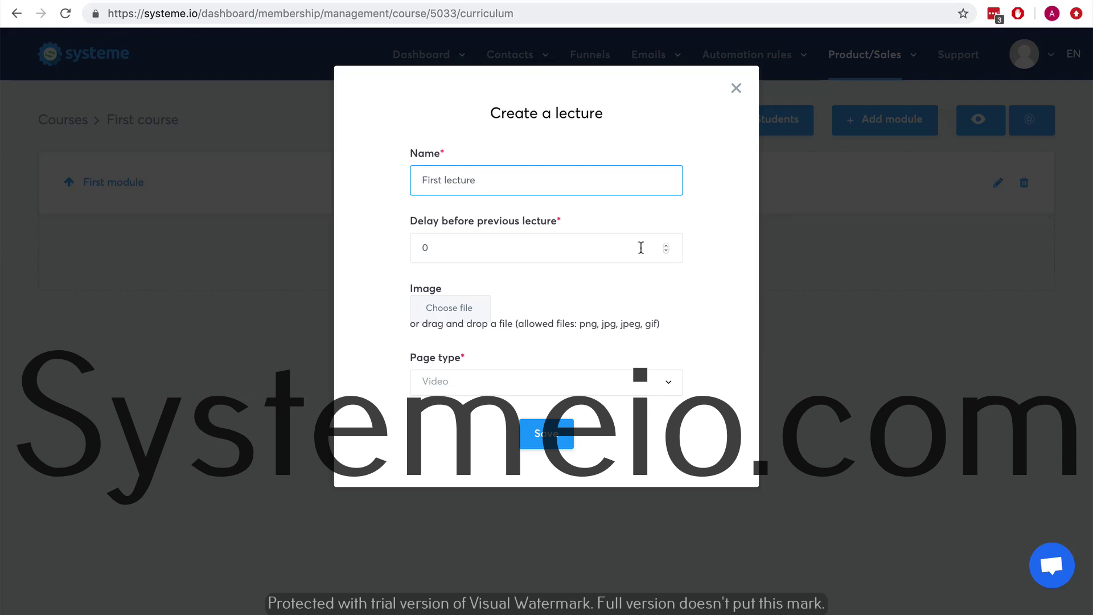
left_click(545, 435)
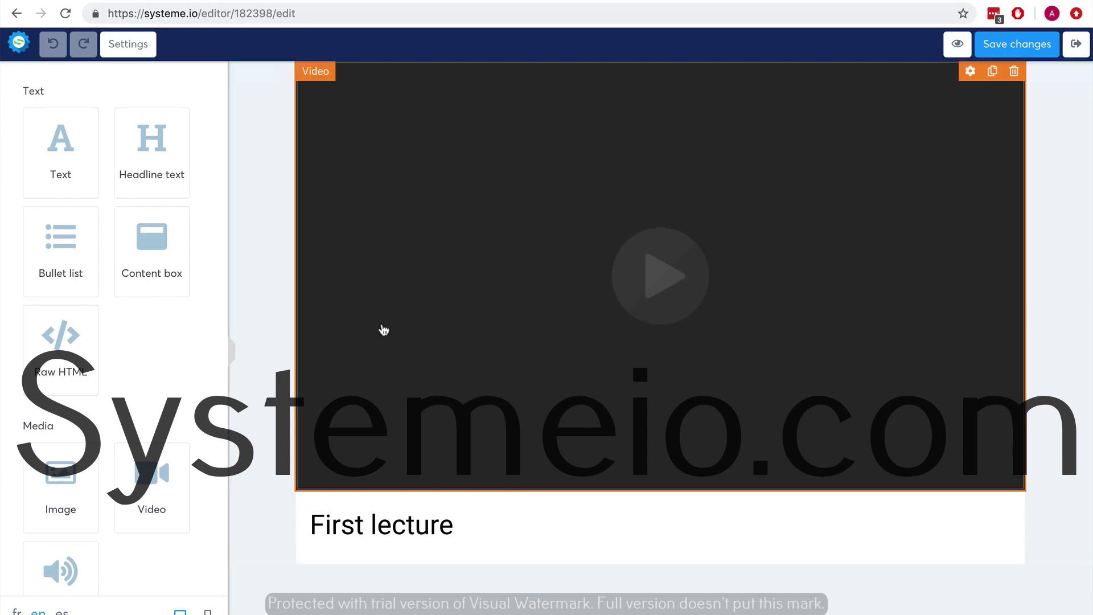
left_click_drag(315, 524, 335, 66)
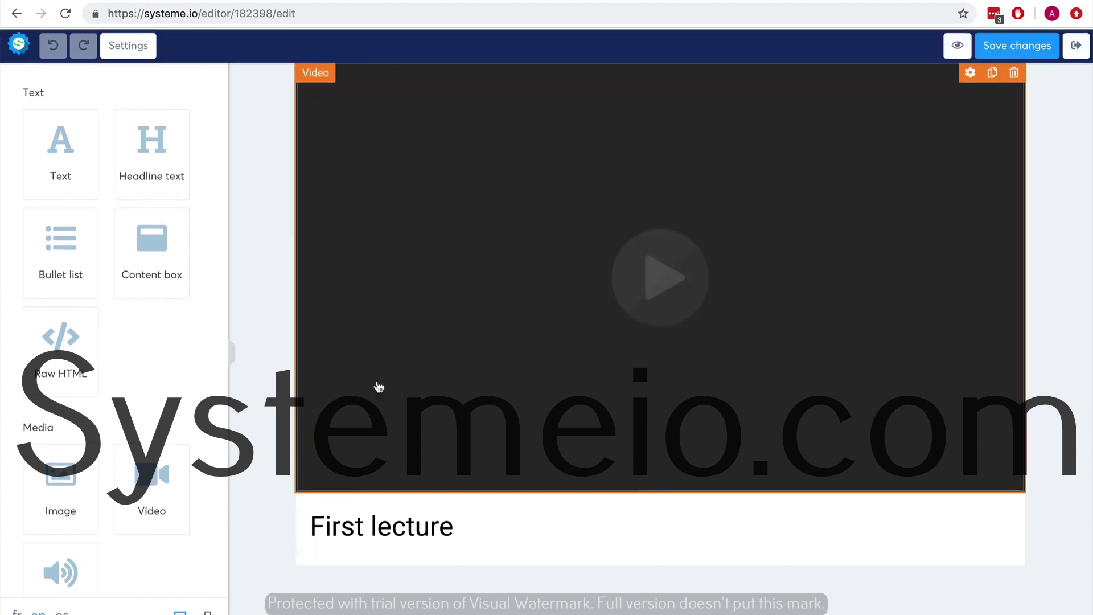
left_click_drag(361, 525, 334, 71)
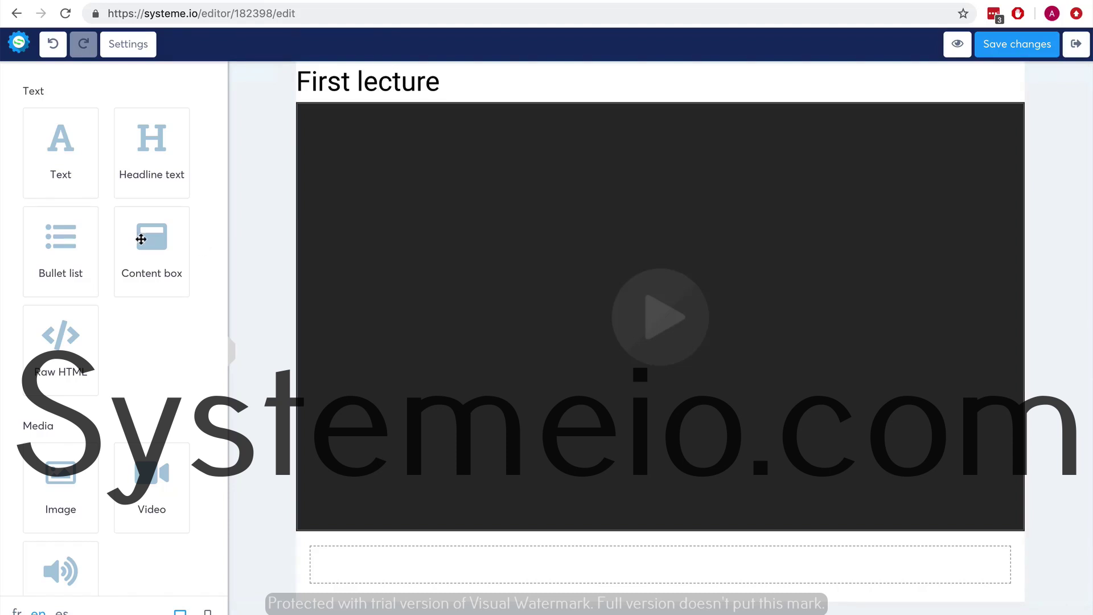
Step: Add a content box below the lecture video and open its settings
left_click_drag(140, 239, 384, 494)
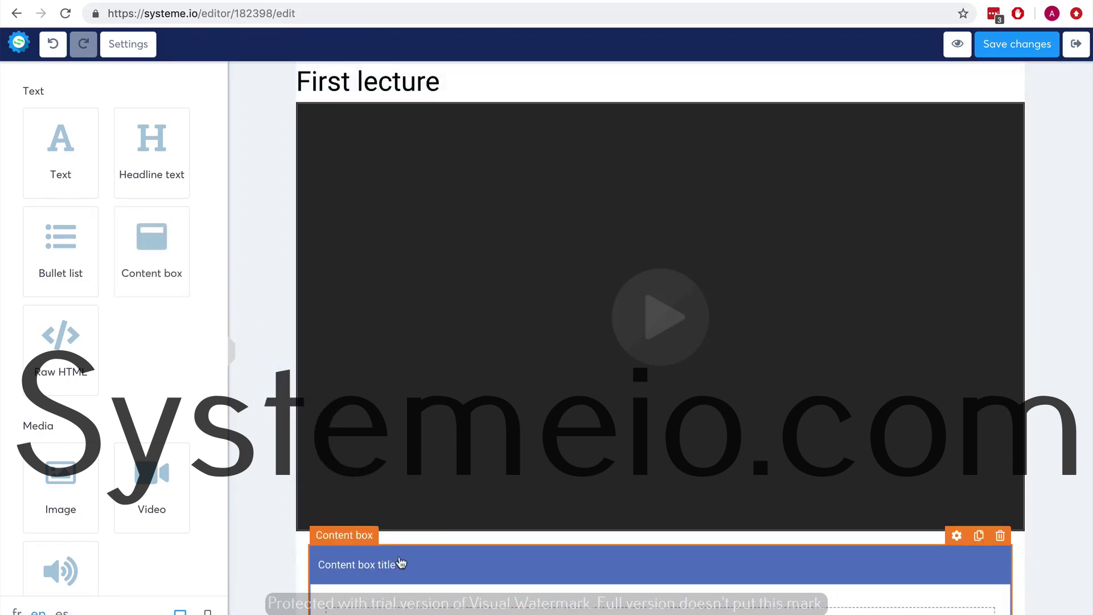
left_click(956, 535)
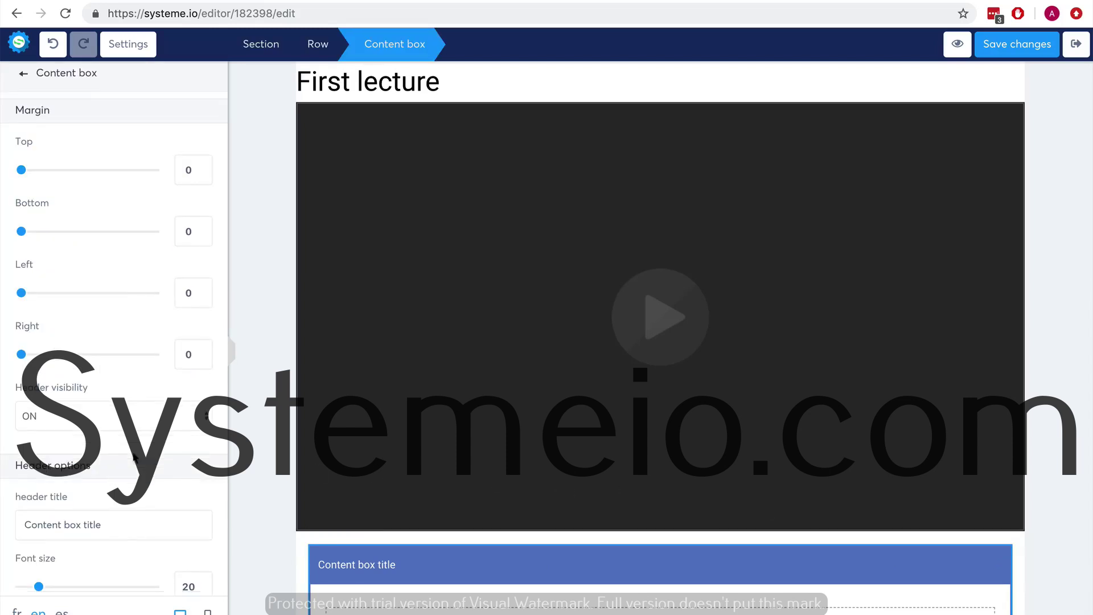
scroll(90, 329, "down", 2)
Step: Switch the content box's header visibility off and back on
left_click(90, 328)
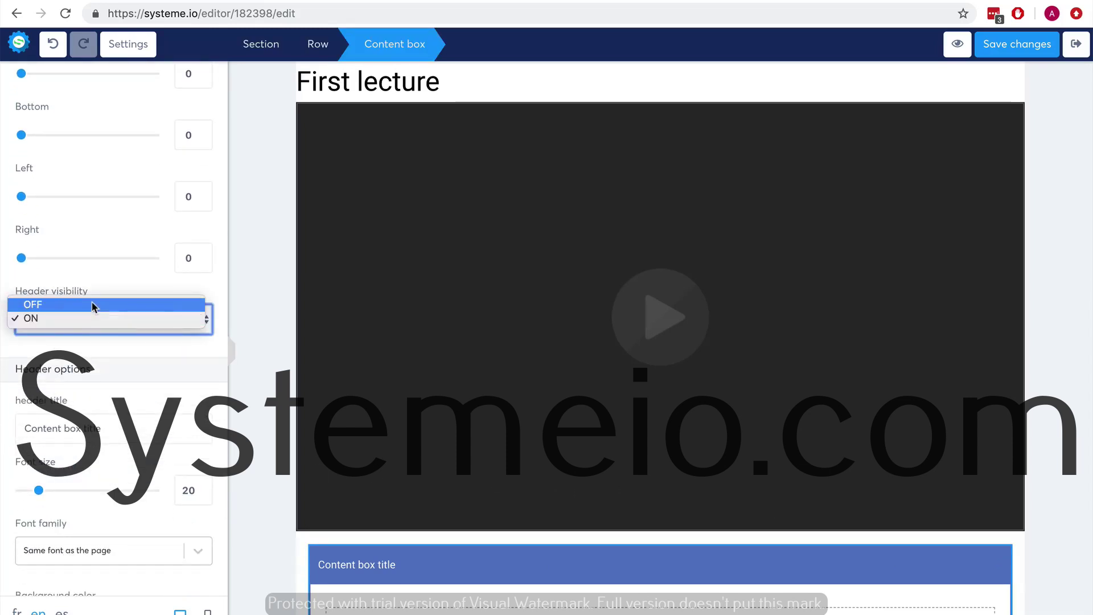
left_click(91, 302)
left_click(94, 307)
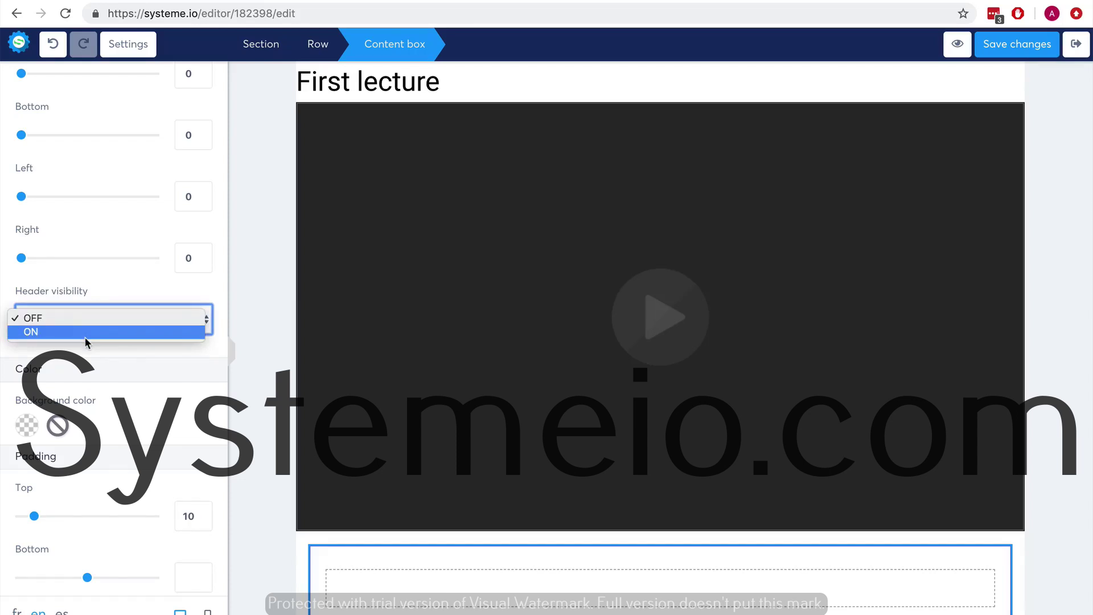
left_click(85, 335)
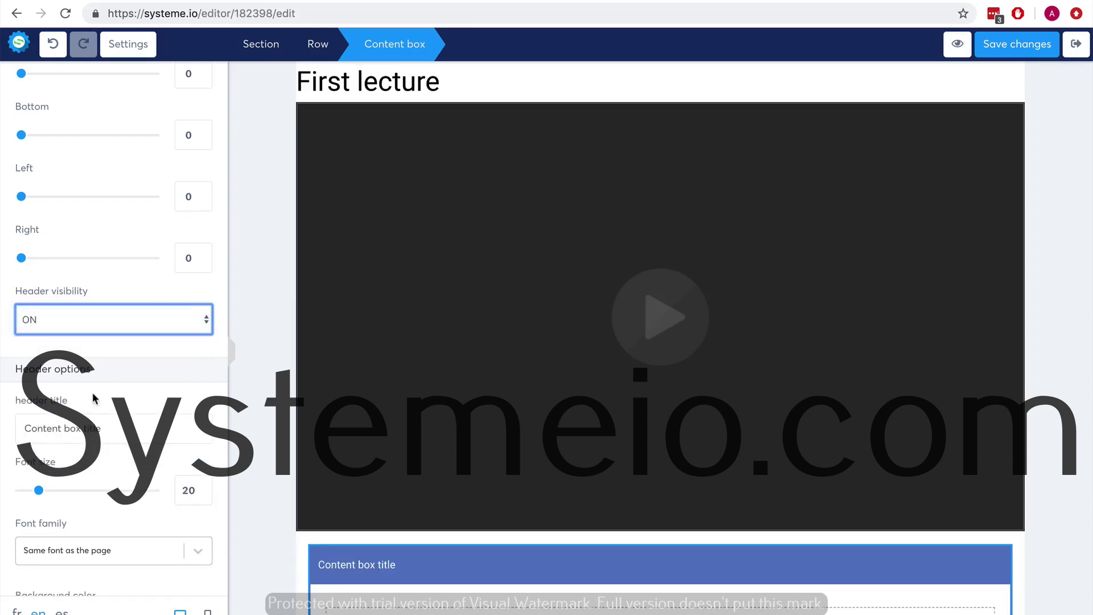
Step: Set the content box's header title to "Resources" and leave its settings
scroll(112, 428, "down", 1)
left_click_drag(121, 415, 47, 401)
type("Resources")
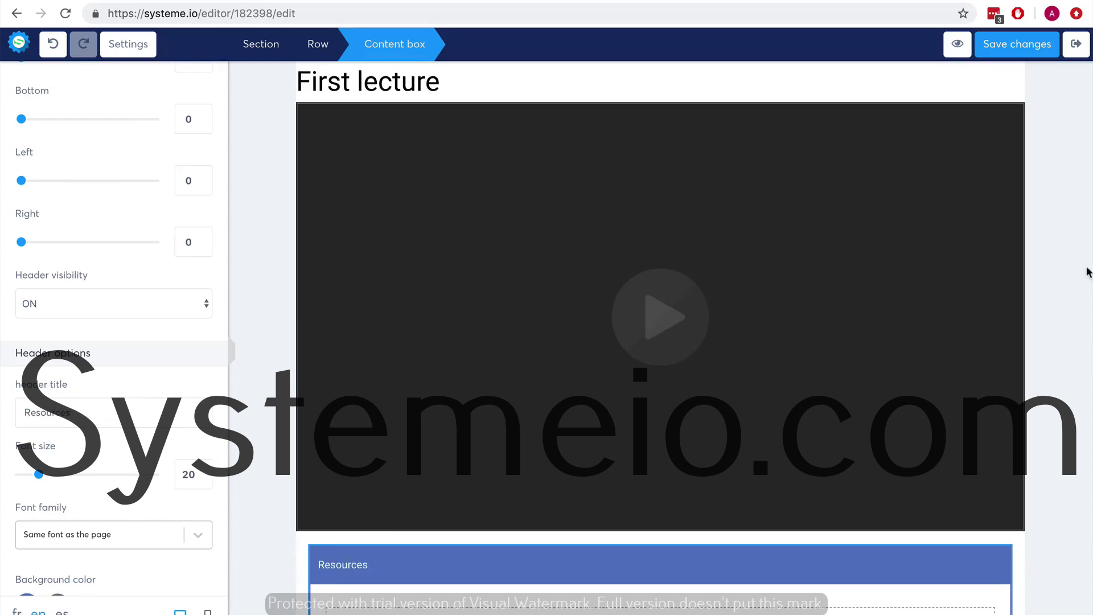
left_click(1065, 268)
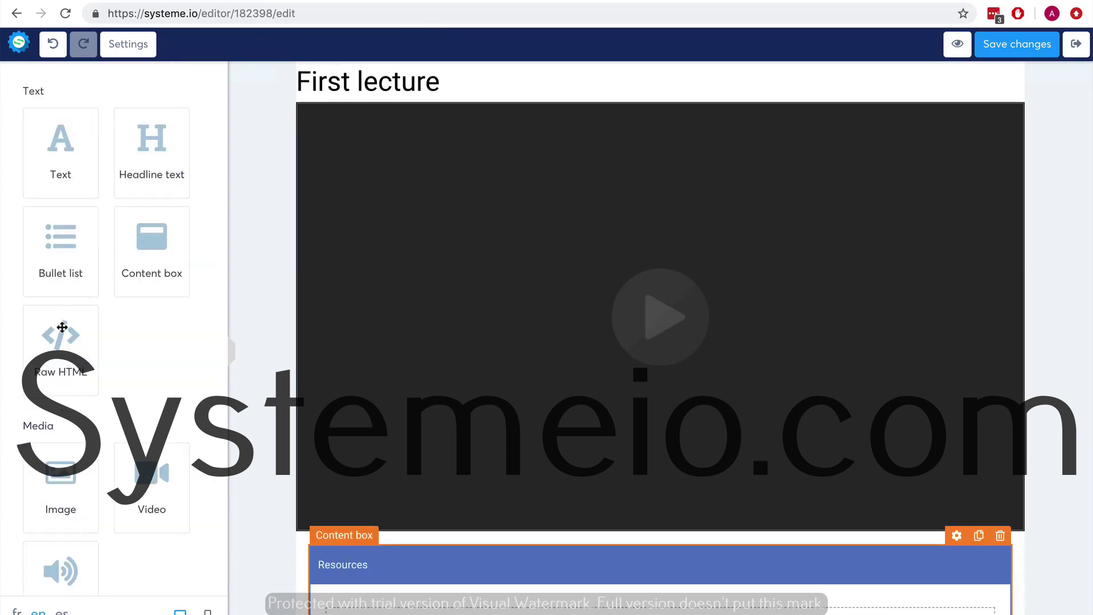
Step: Add a bullet list inside the Resources content box
scroll(160, 309, "down", 2)
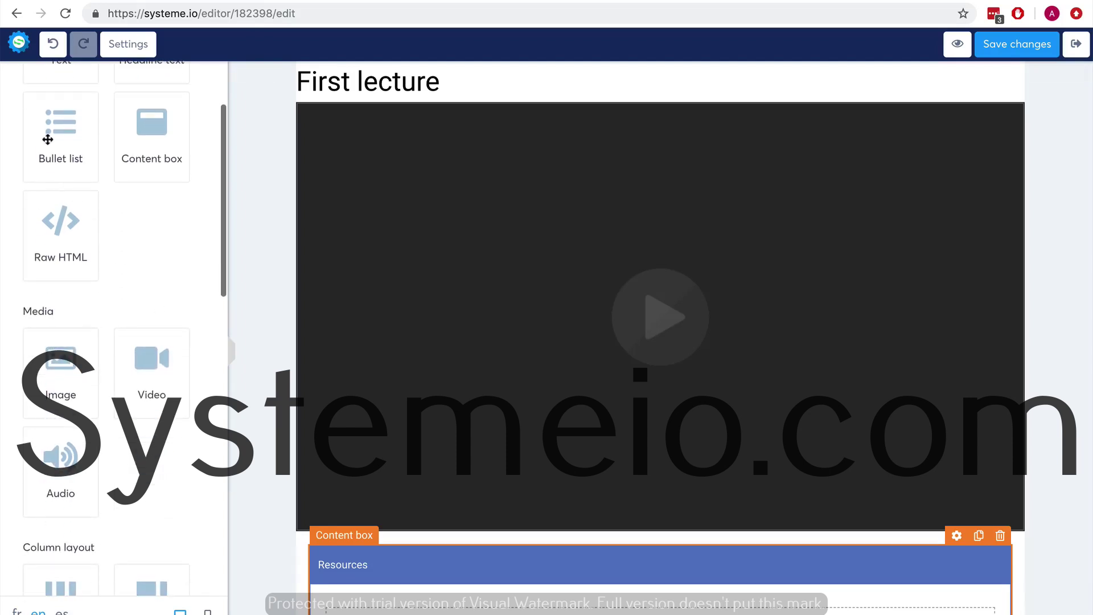
left_click_drag(43, 133, 369, 605)
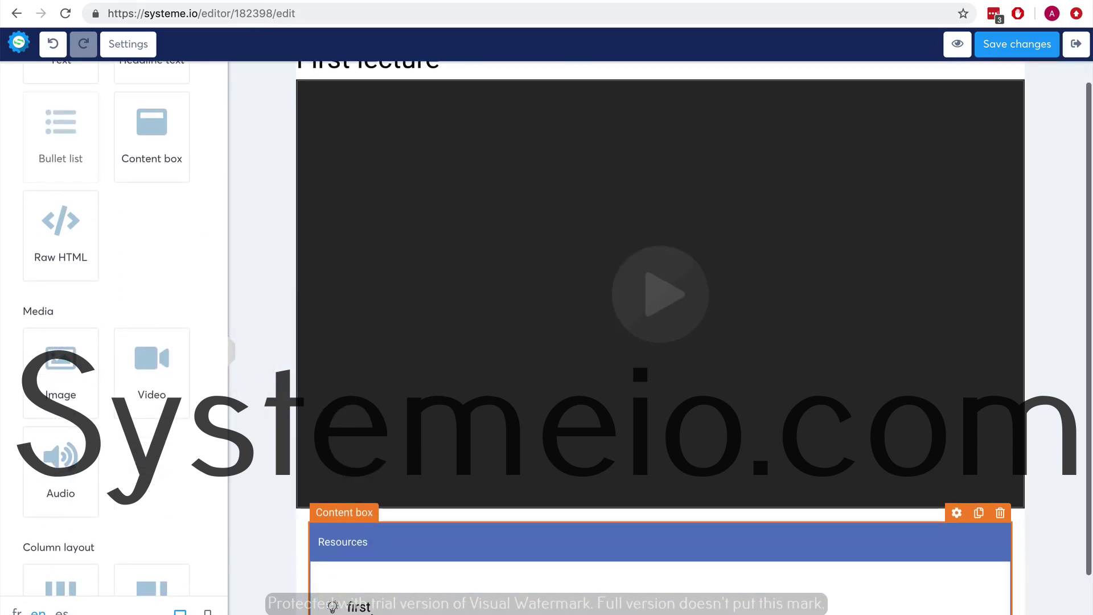
scroll(398, 569, "down", 2)
Step: Set the bullet list's icon color to the light green preset
left_click(368, 545)
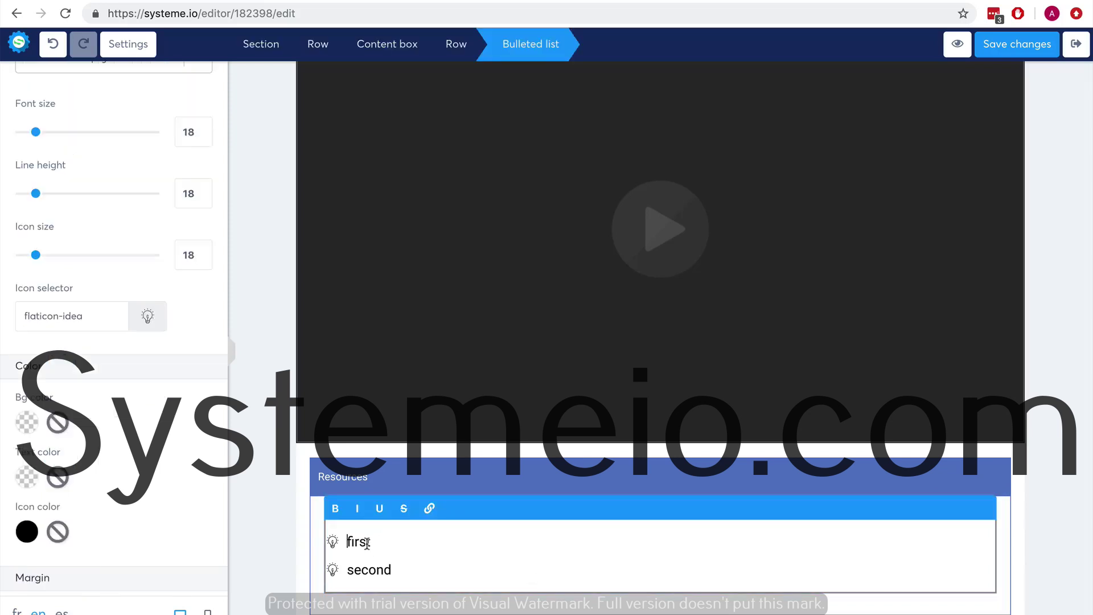
left_click(26, 532)
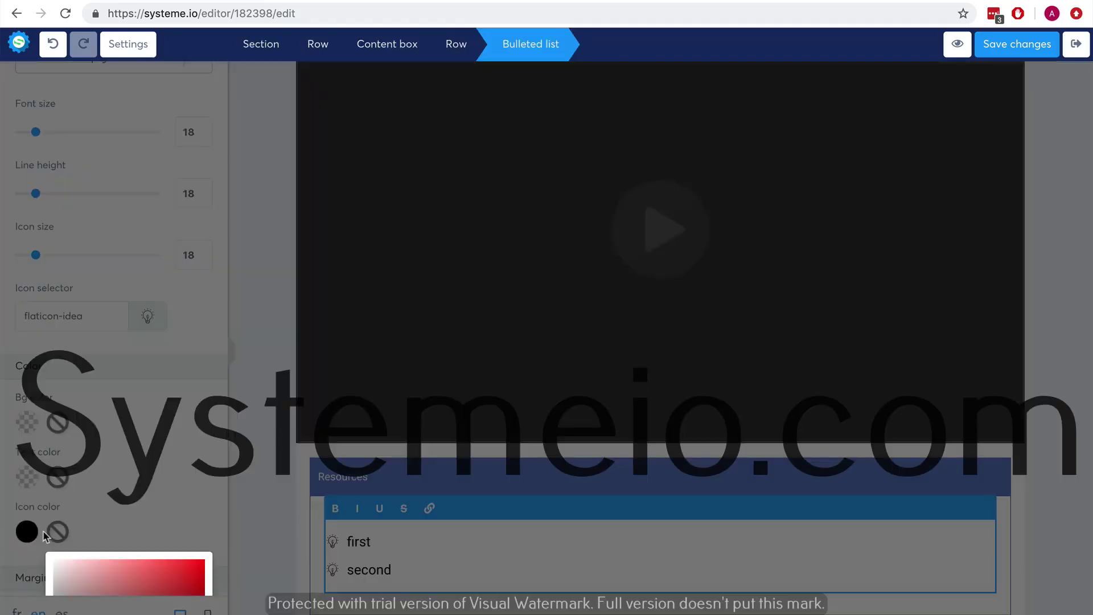
left_click(141, 464)
scroll(141, 464, "down", 5)
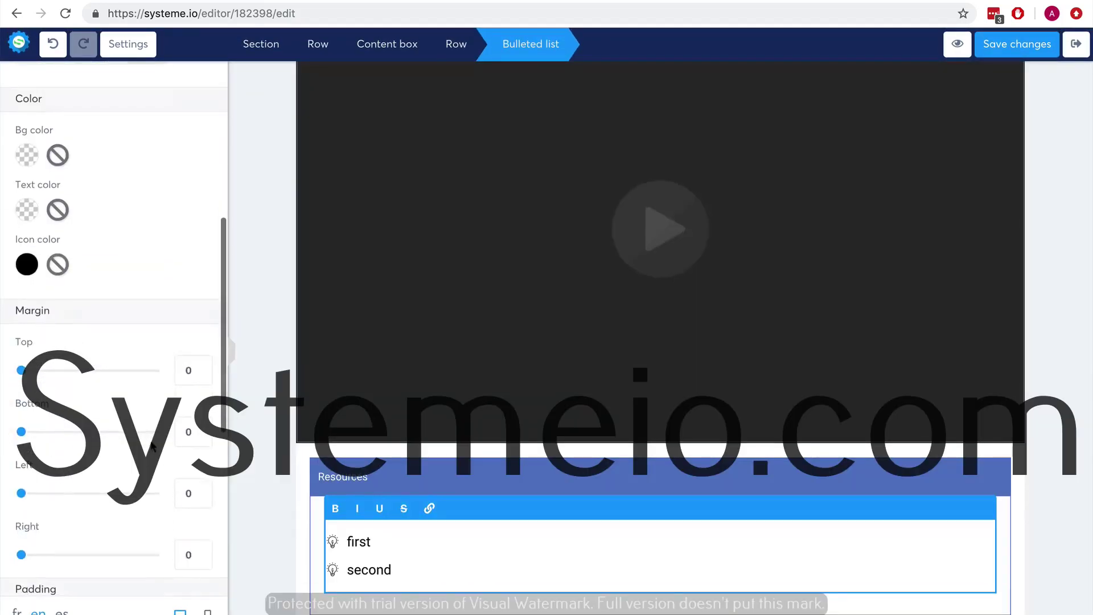
left_click(26, 266)
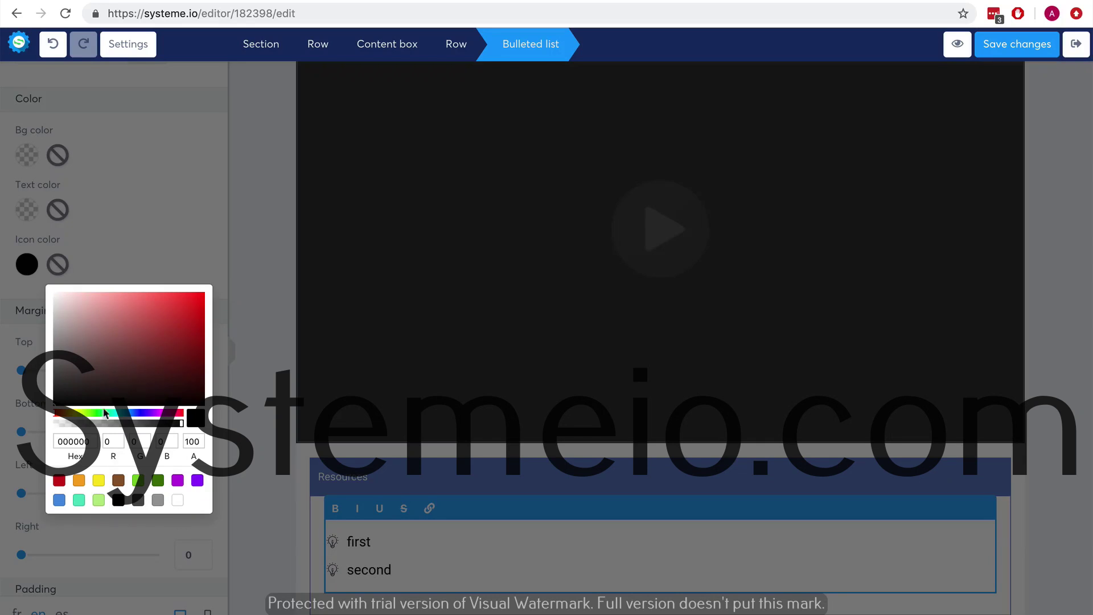
left_click(98, 500)
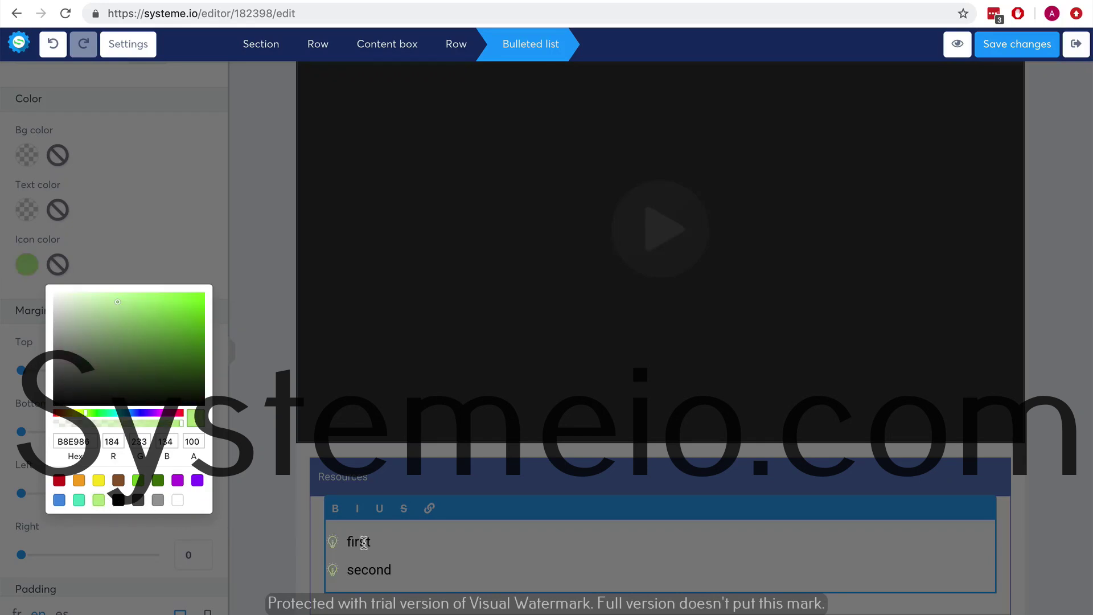
left_click(244, 405)
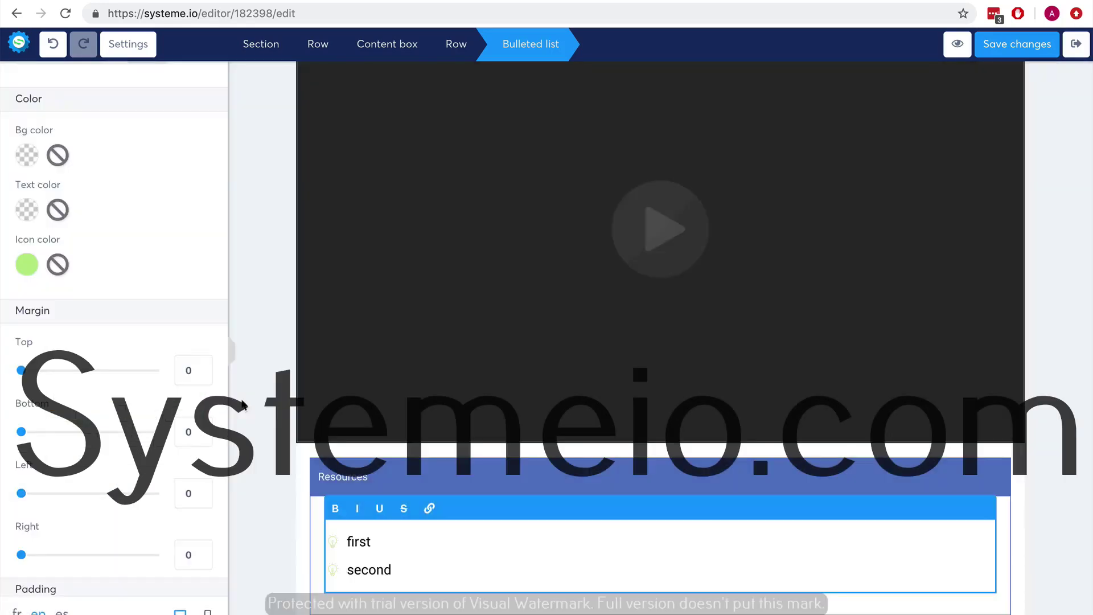
Step: Replace the first bullet's text with "Awesome book" and leave the list's editing
double_click(358, 542)
type("Awesome book")
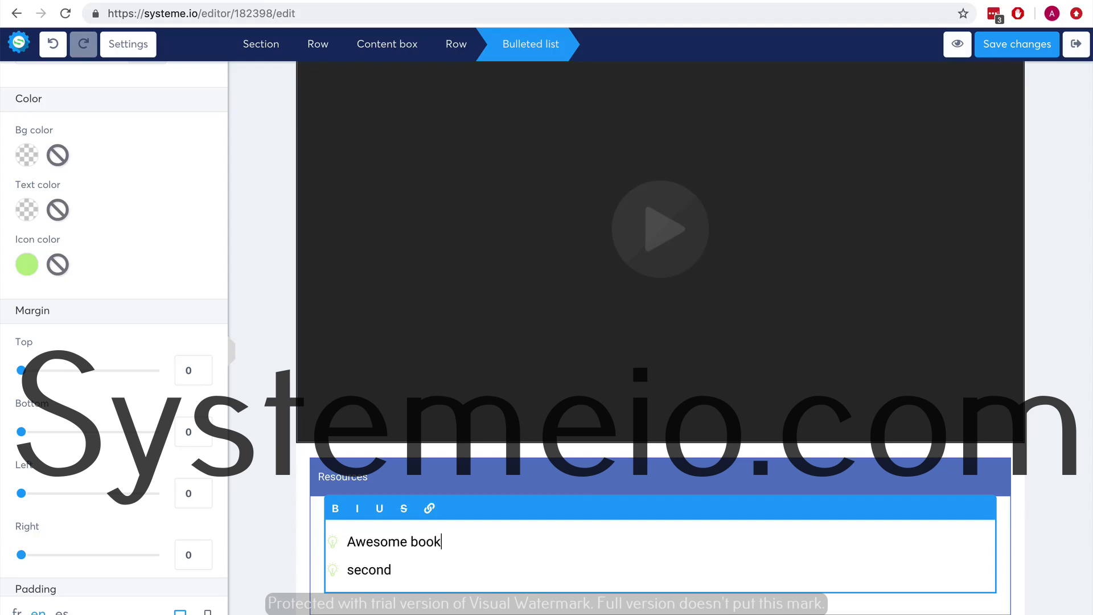
left_click(1055, 311)
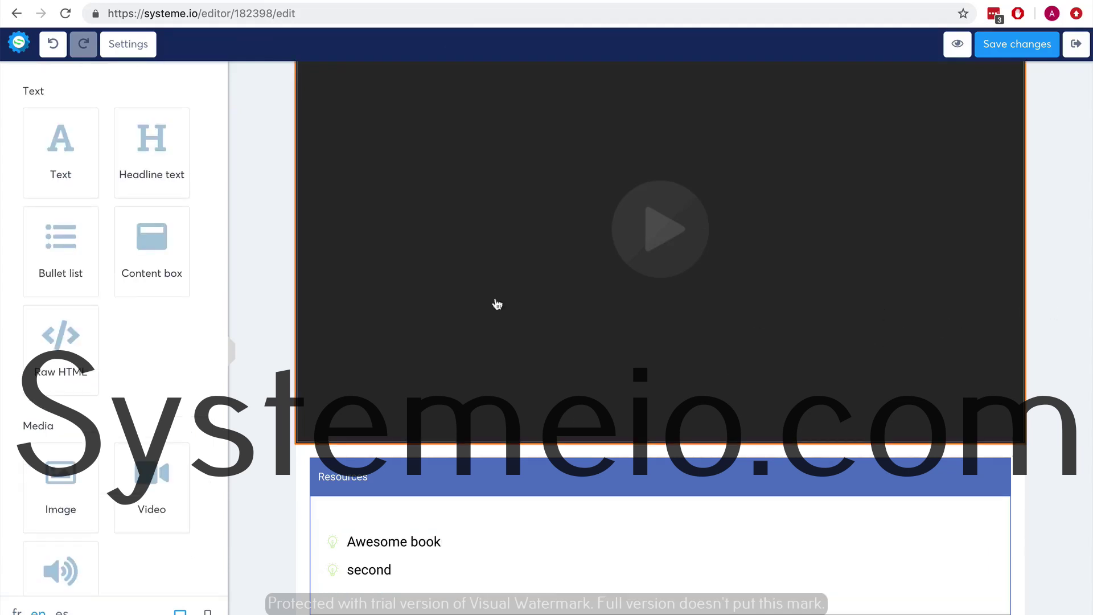
Step: Add a three-column row with the 1/3 - 1/3 - 1/3 layout below the Resources content box and open the row's settings
scroll(152, 308, "down", 5)
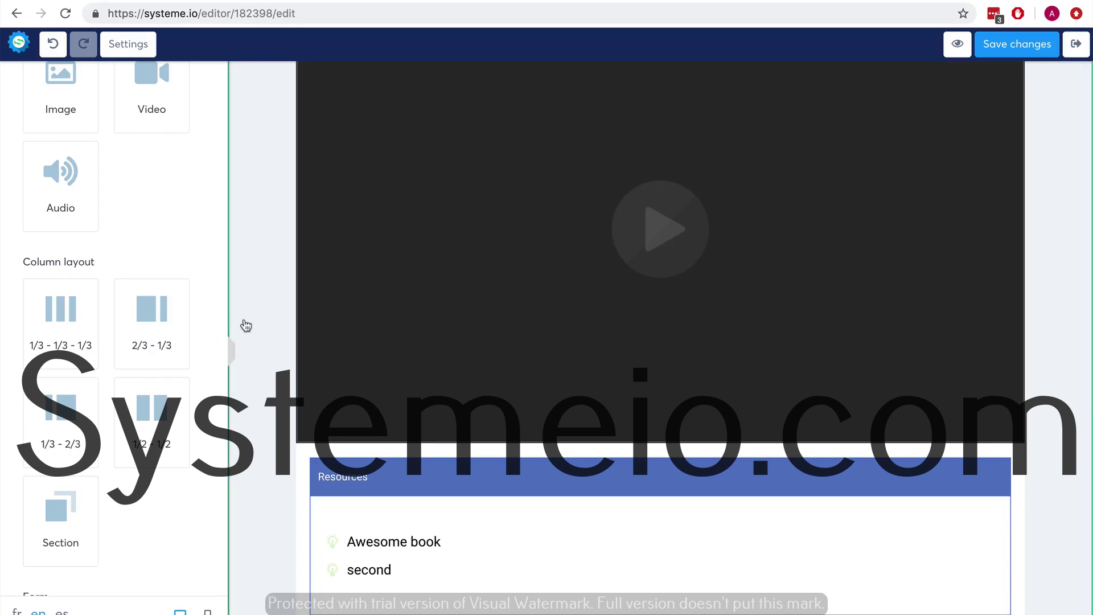
left_click_drag(37, 316, 522, 371)
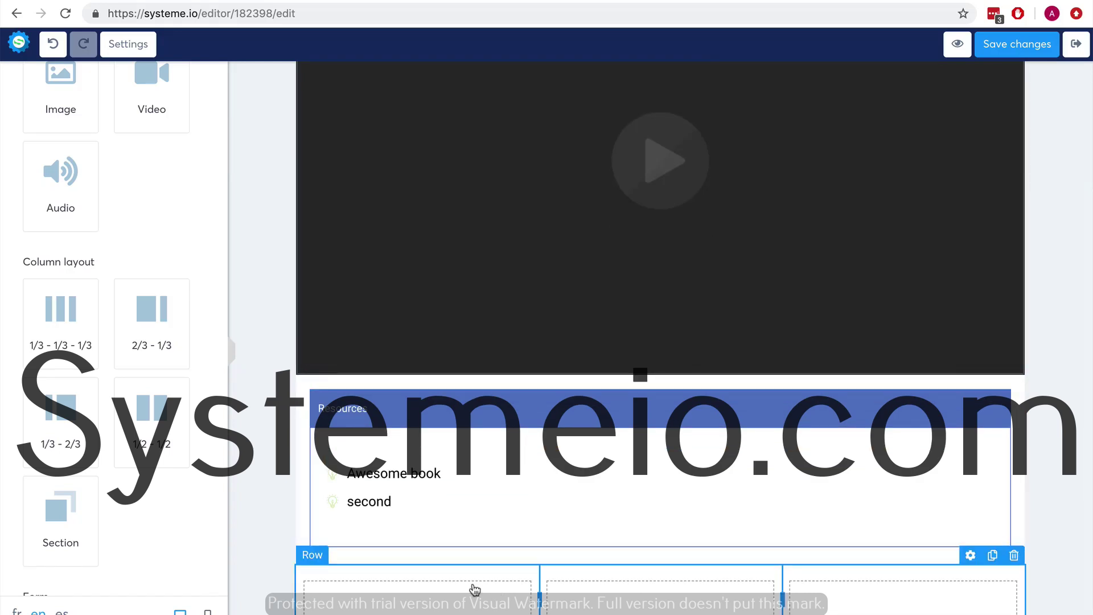
left_click_drag(471, 576, 547, 612)
left_click_drag(445, 595, 544, 598)
left_click(544, 598)
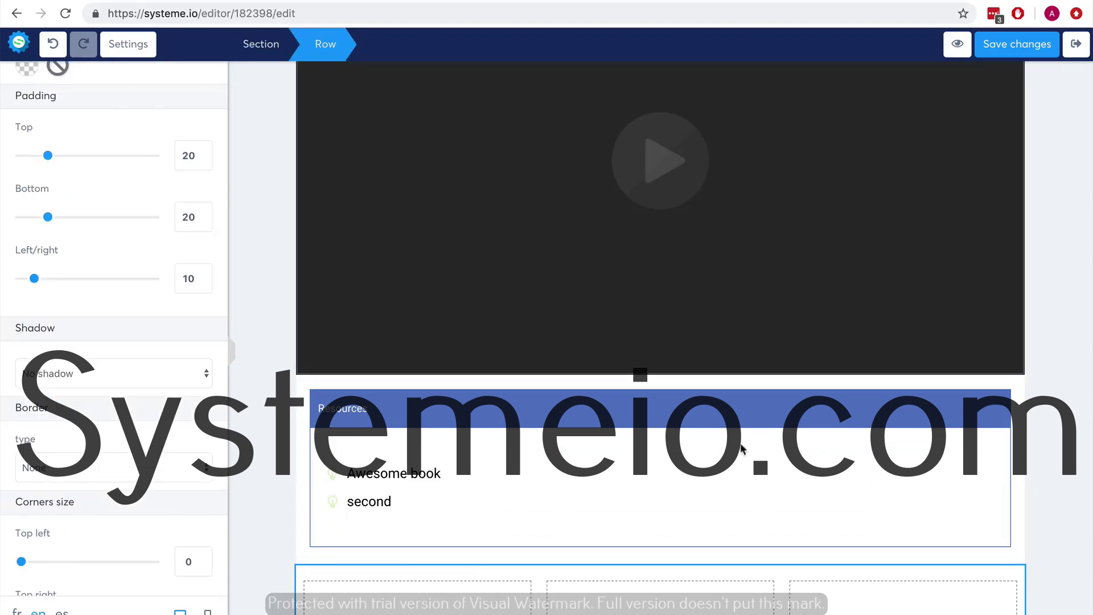
Step: Add an image to the first column of the three-column row and a headline text between the Resources box and that row
left_click(284, 140)
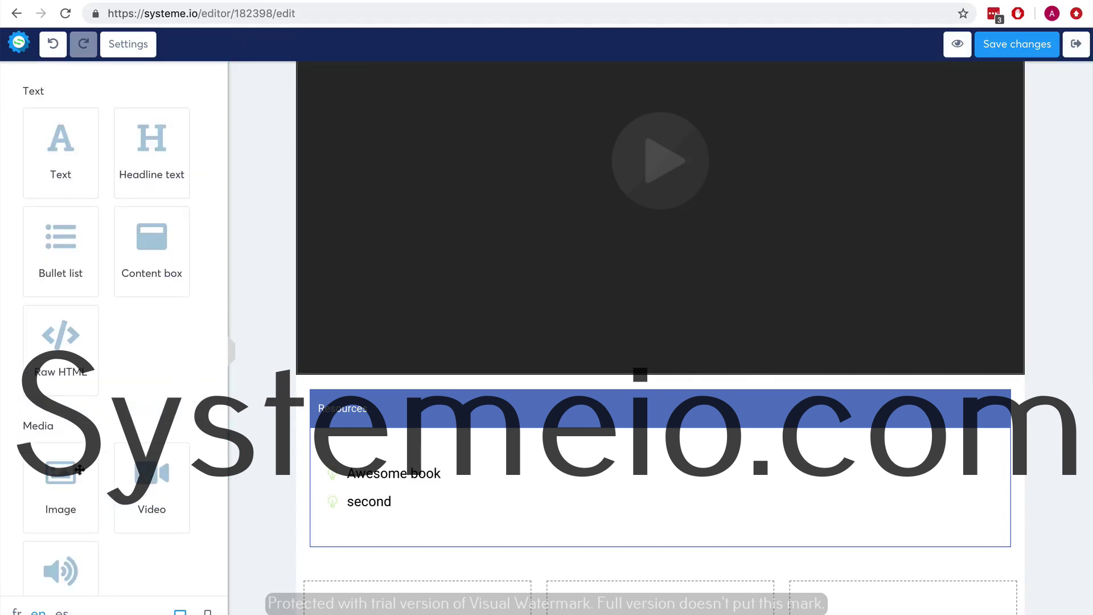
left_click_drag(60, 477, 448, 589)
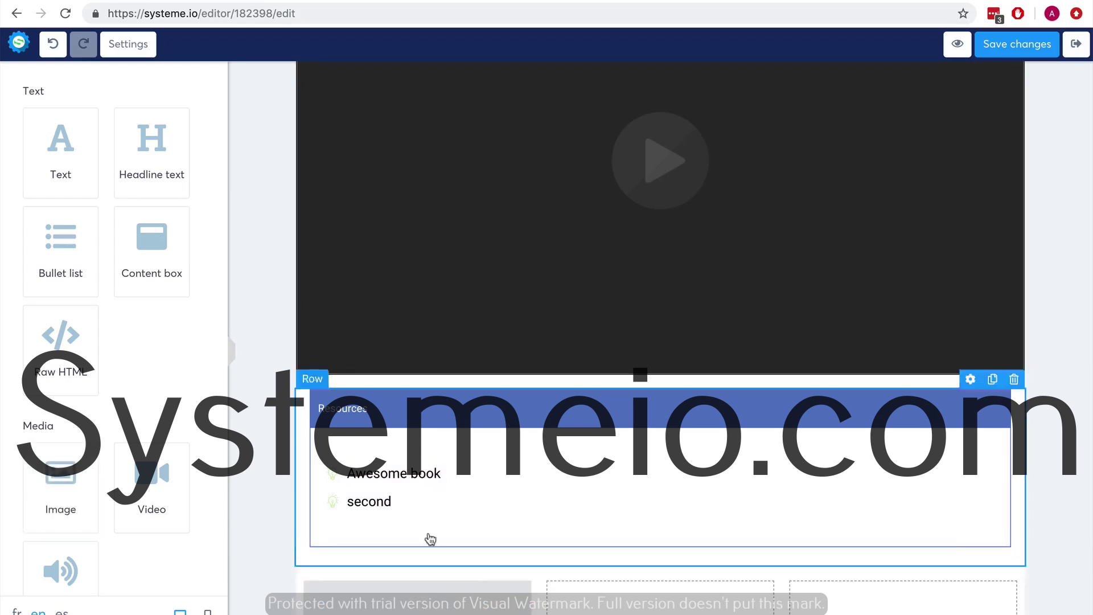
left_click_drag(139, 166, 754, 568)
scroll(940, 549, "down", 3)
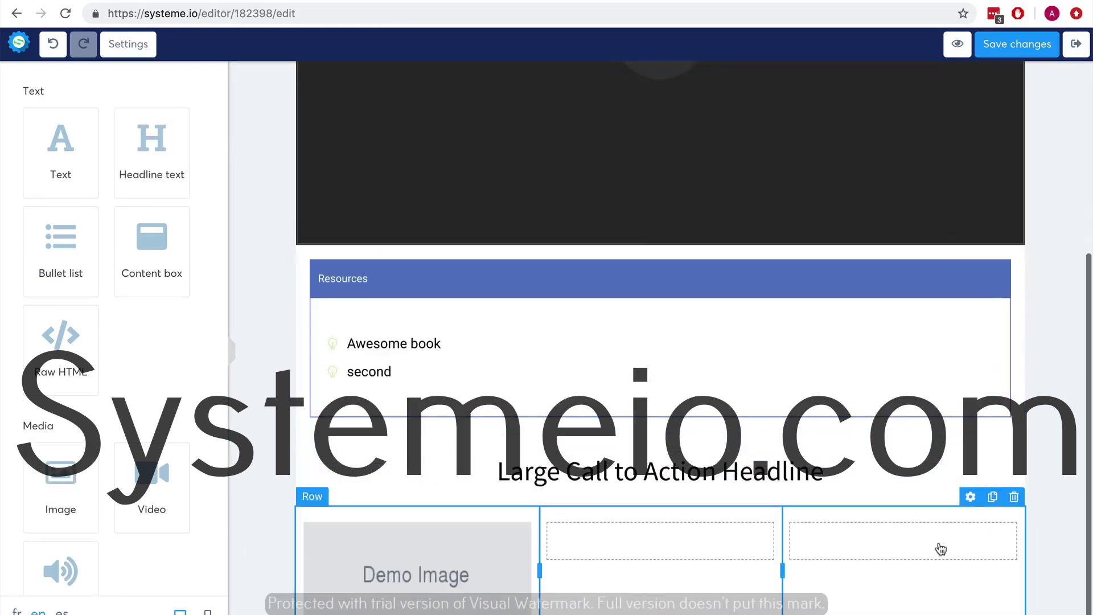
Step: Save the lecture page's changes and exit the editor to the course curriculum
scroll(939, 549, "up", 6)
left_click(999, 53)
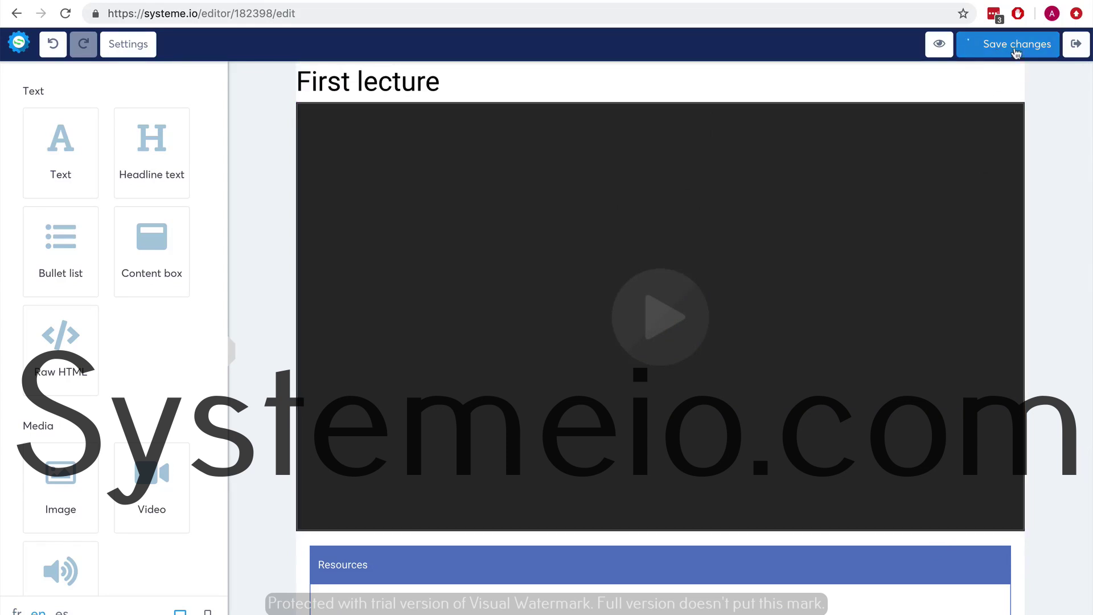
left_click(1073, 47)
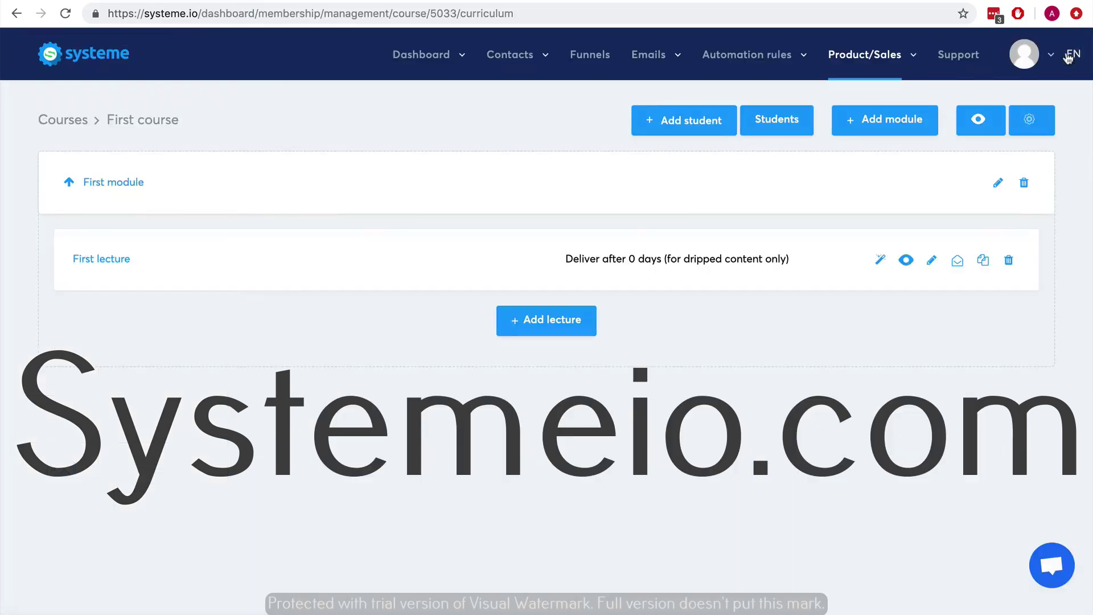
Step: Duplicate the First lecture and change the copy's name to "Second lecture"
left_click(984, 262)
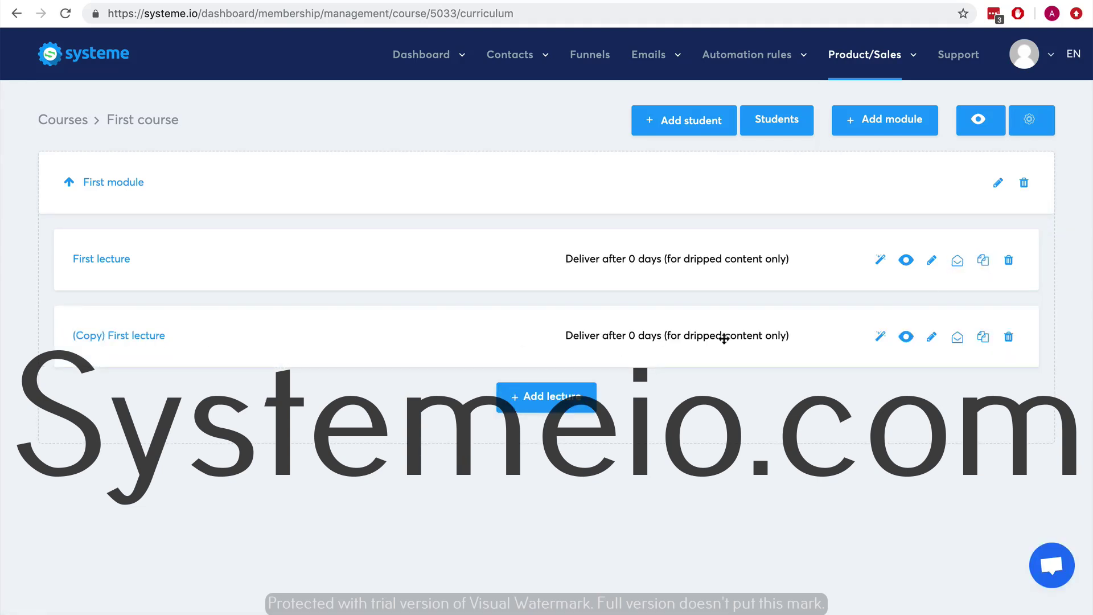
left_click(931, 338)
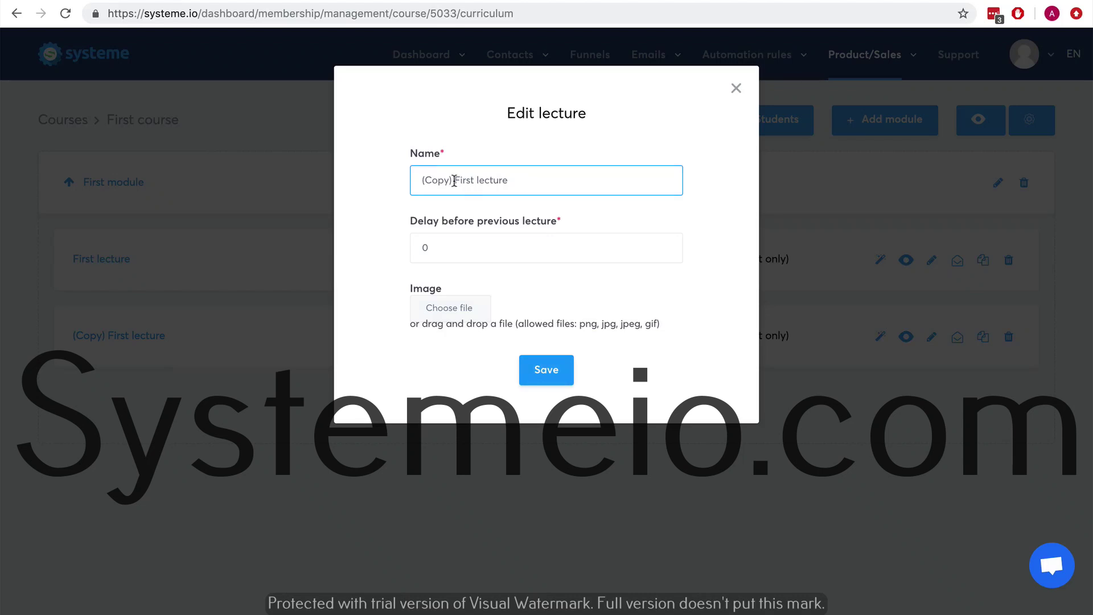
left_click_drag(455, 181, 420, 181)
key("BackSpace")
double_click(424, 181)
type("Second")
Step: Set the second lecture's delay before previous lecture to 7 and save the lecture
left_click(667, 249)
key("BackSpace")
type("2")
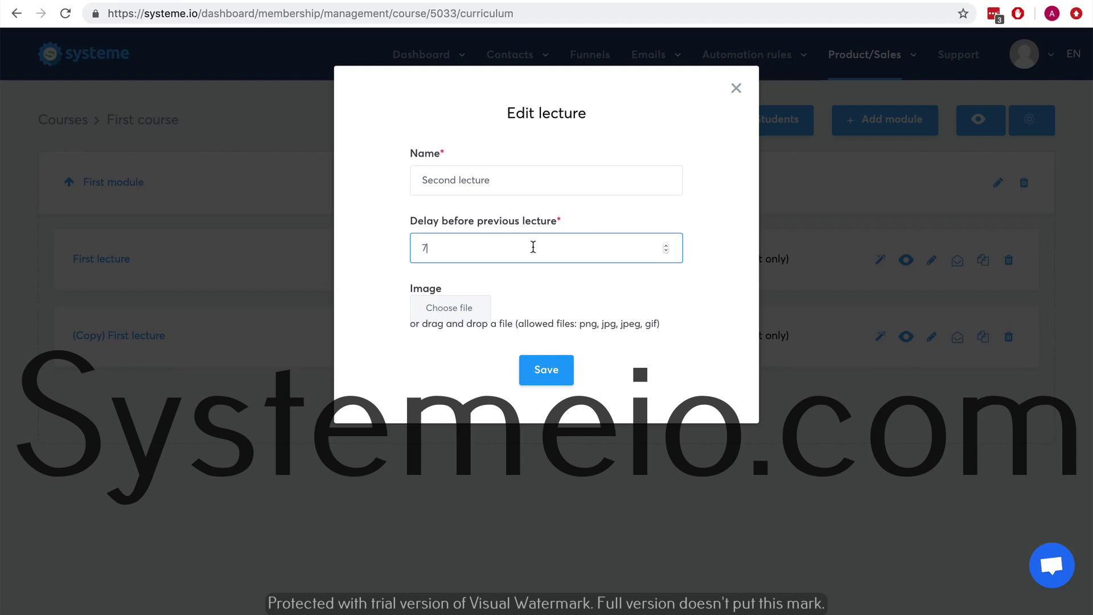
left_click(541, 375)
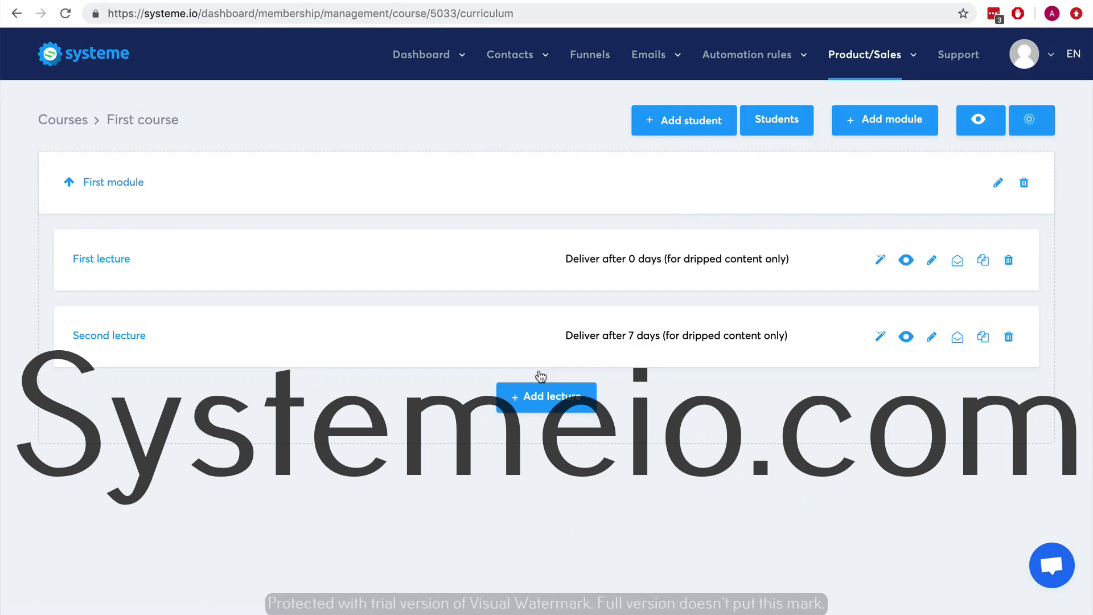
Step: Create a new module named "Module 2" with its title shown to students
left_click(878, 120)
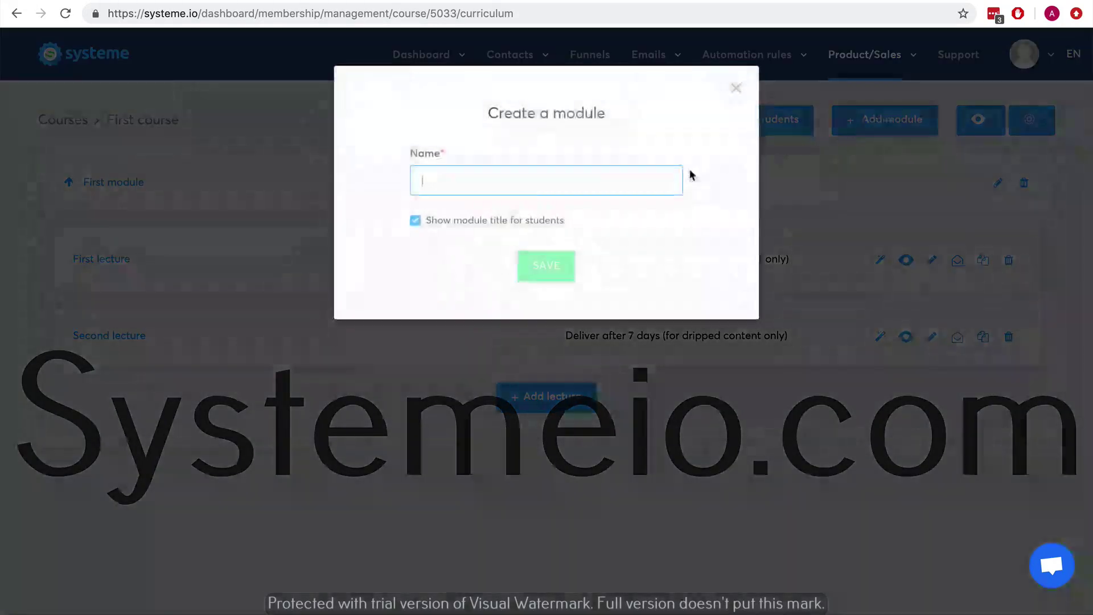
type("Module 2")
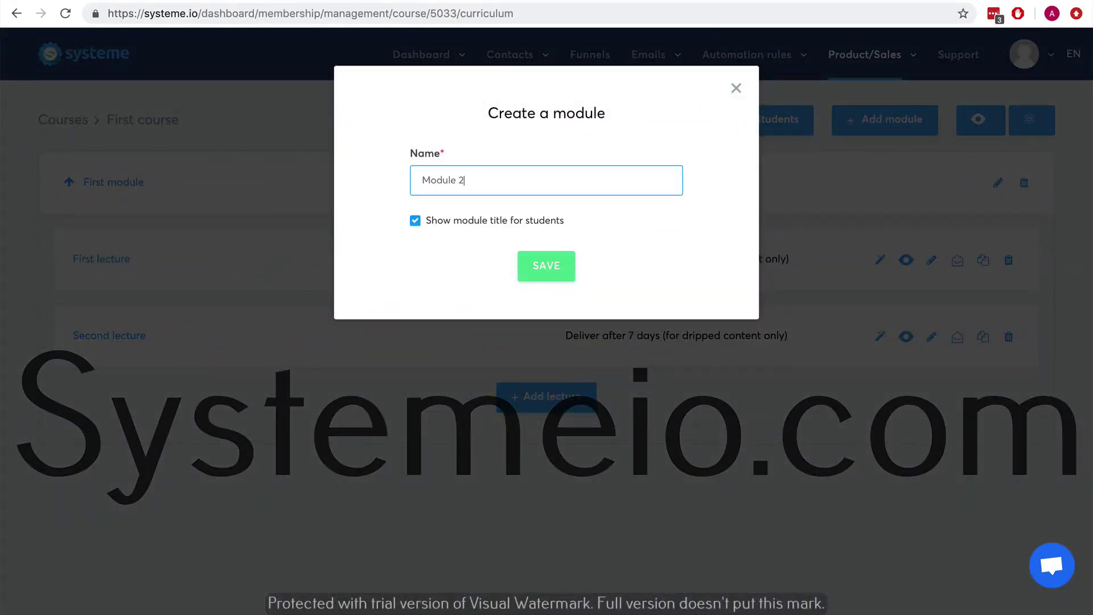
left_click(550, 263)
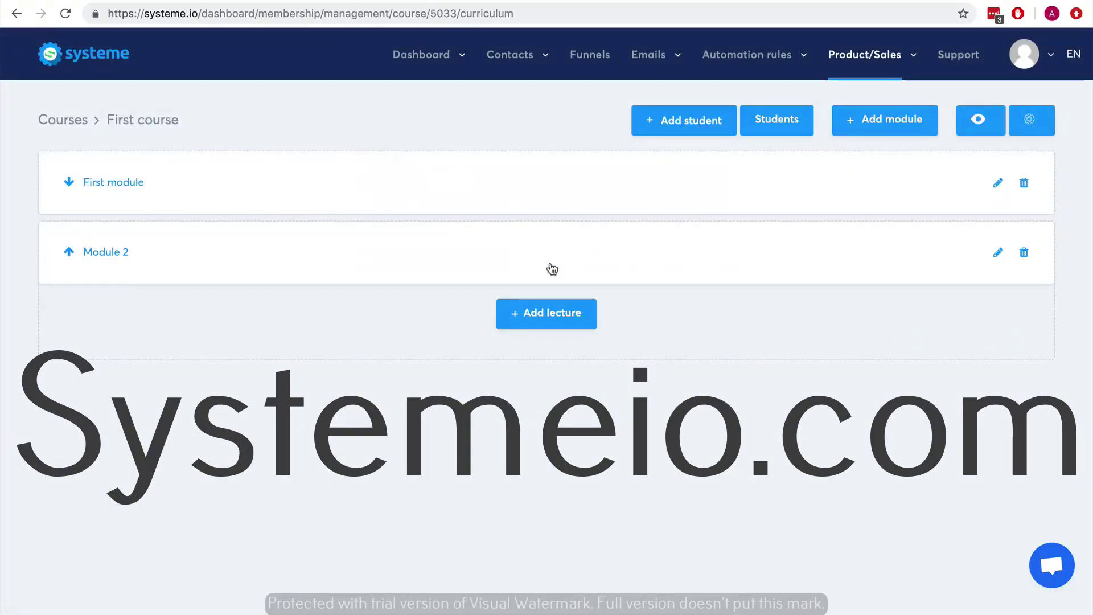
left_click(68, 181)
left_click(69, 182)
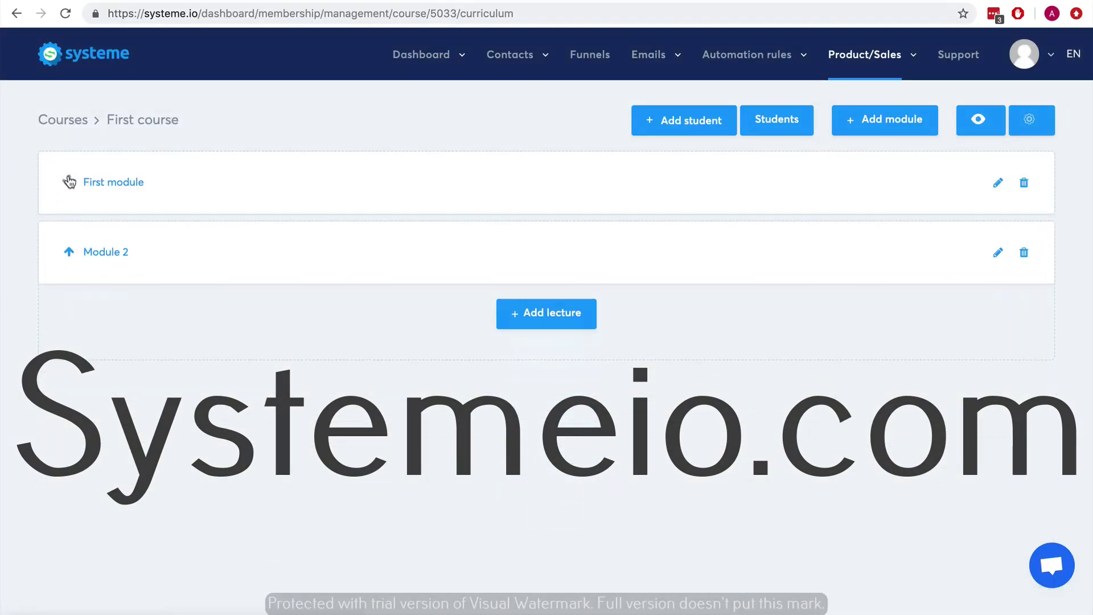
left_click(70, 251)
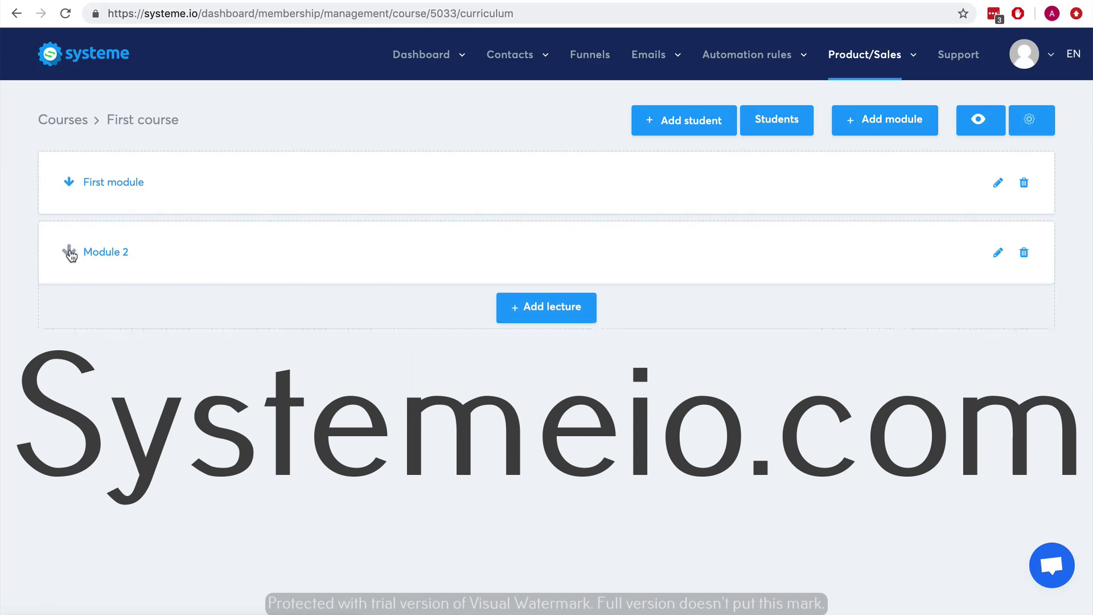
left_click(70, 252)
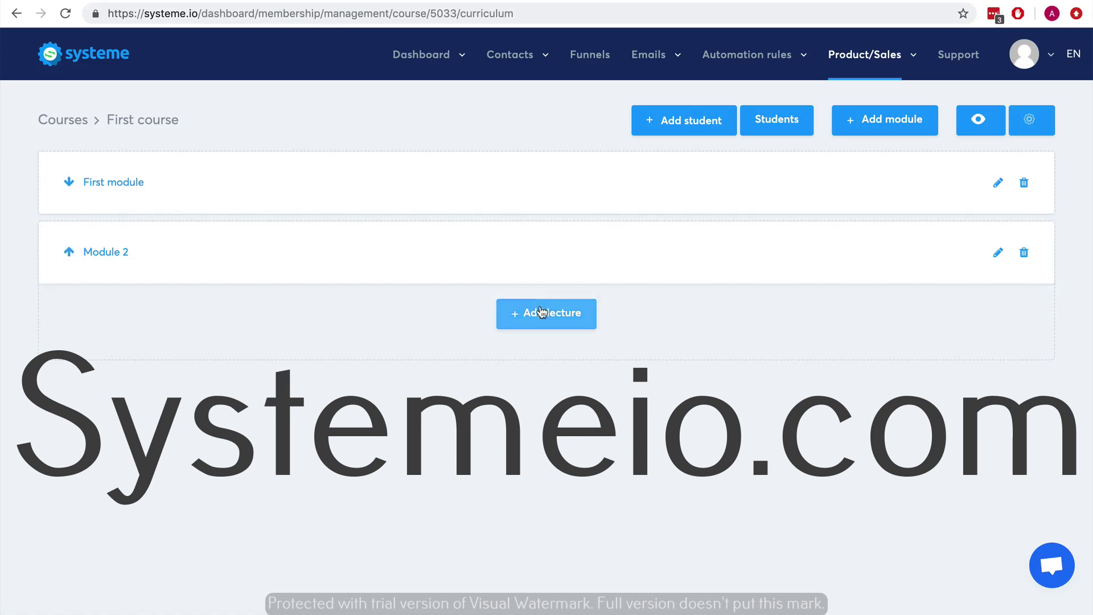
Step: Expand First module, duplicate its Second lecture and move the copy into Module 2
left_click(68, 182)
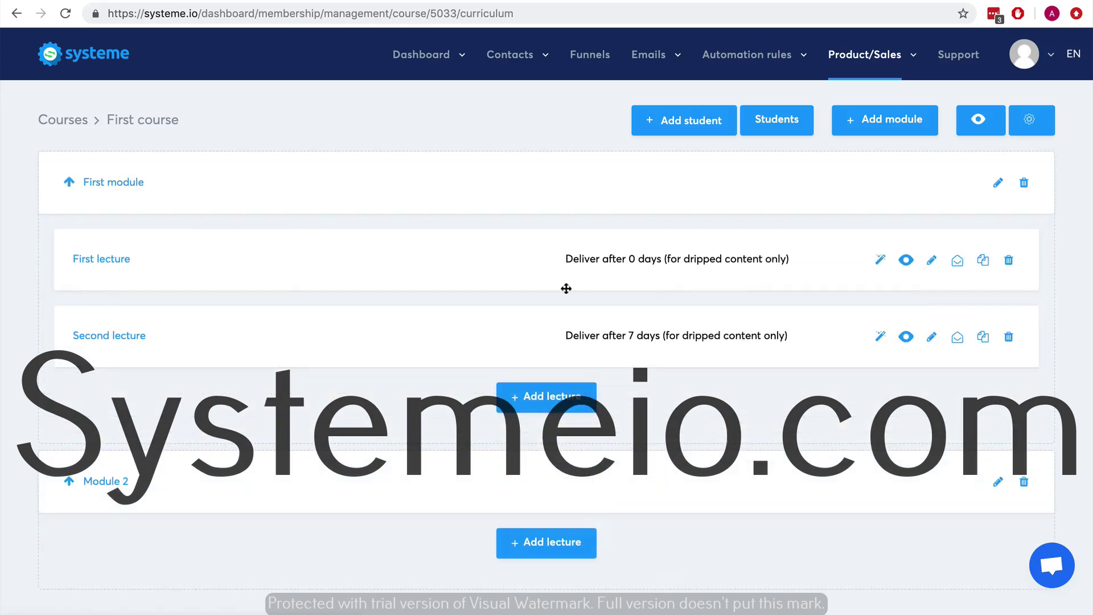
left_click(984, 338)
left_click(69, 182)
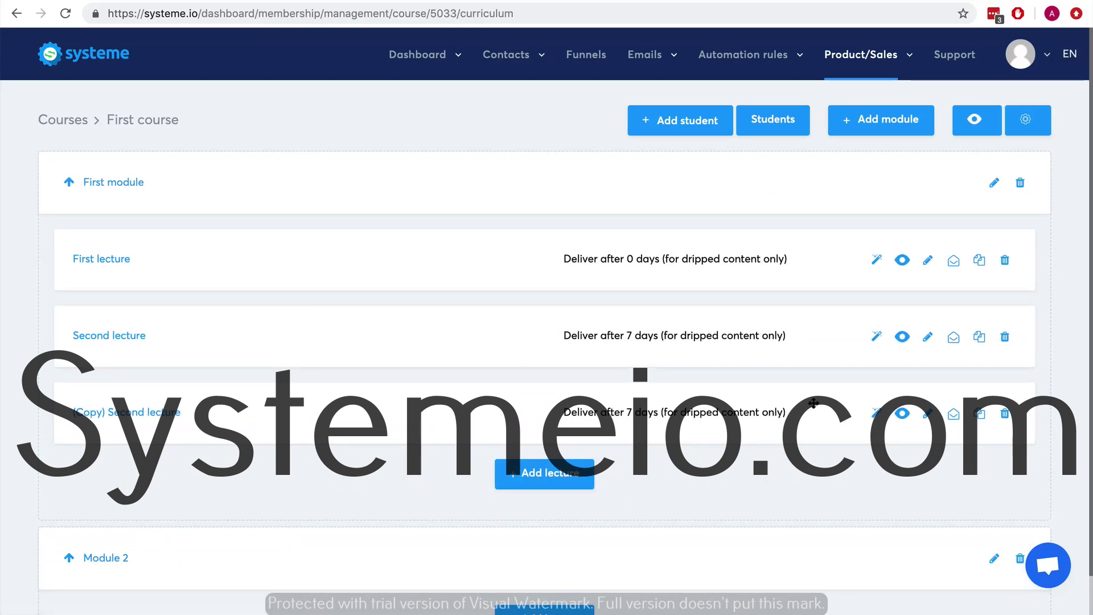
scroll(820, 409, "down", 2)
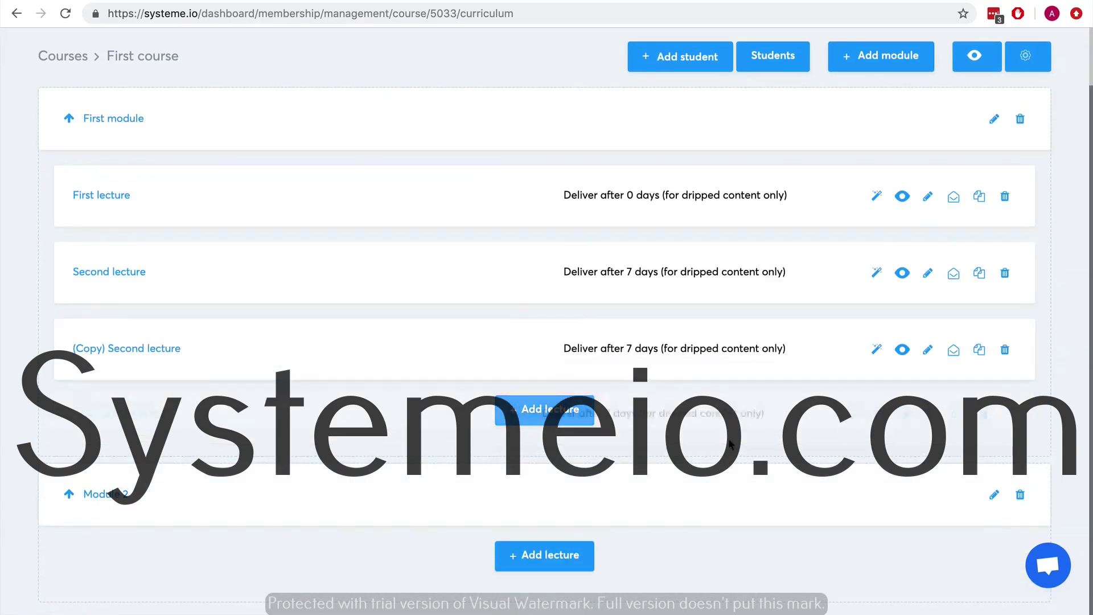
left_click_drag(764, 352, 577, 597)
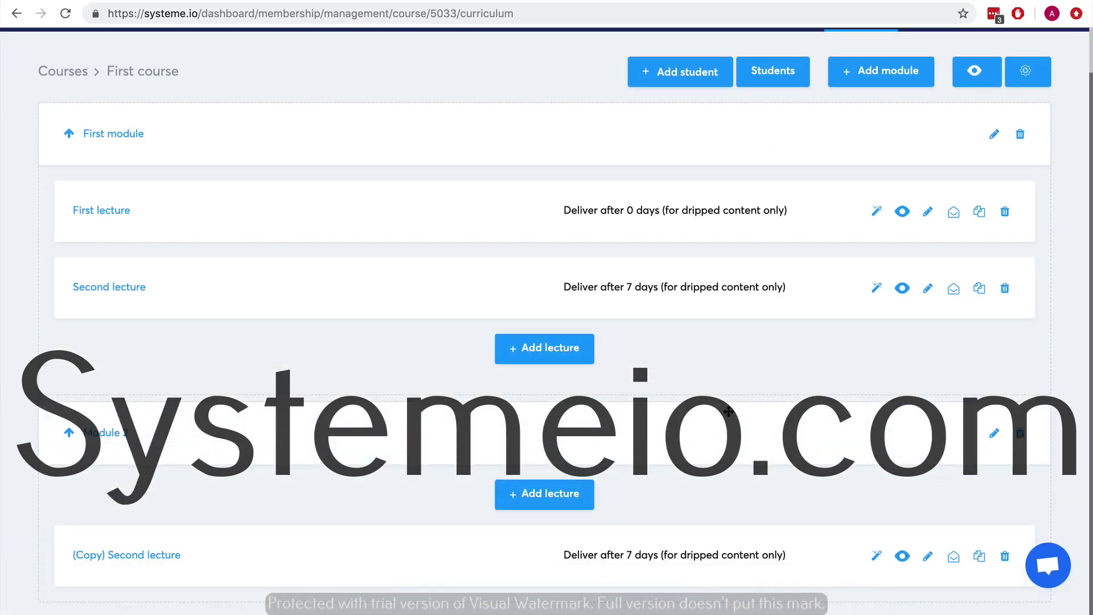
scroll(729, 373, "up", 1)
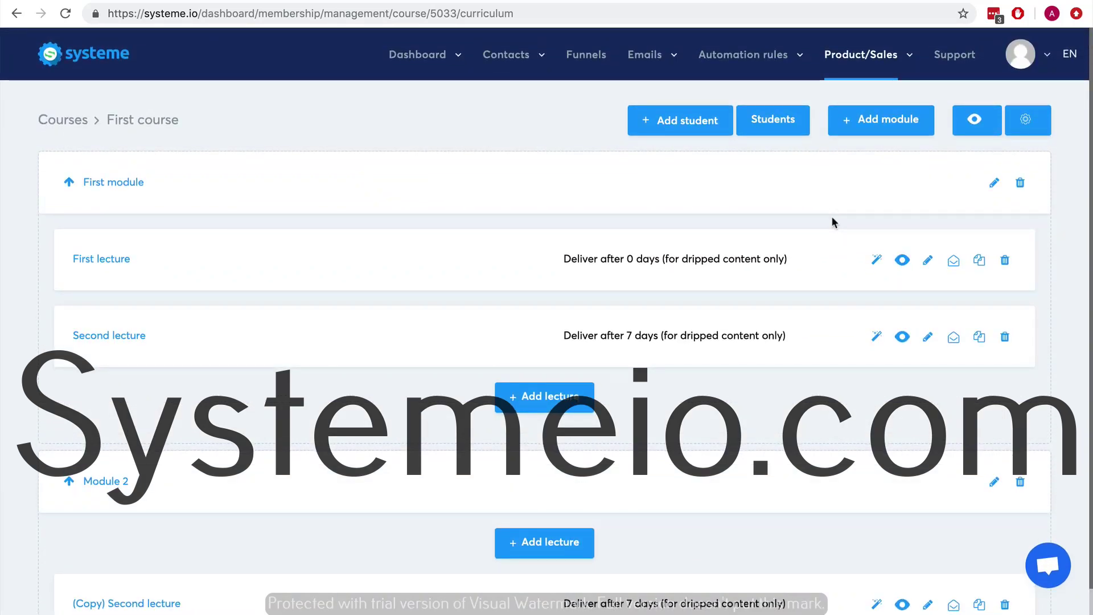